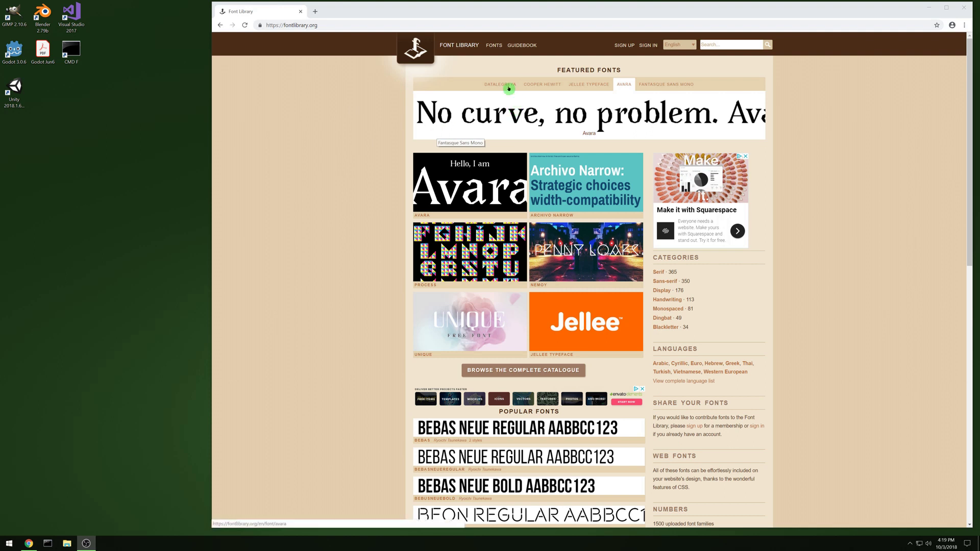
# - Browse the Font Library home page and filter fonts to the CC-0 license
pyautogui.click(463, 50)
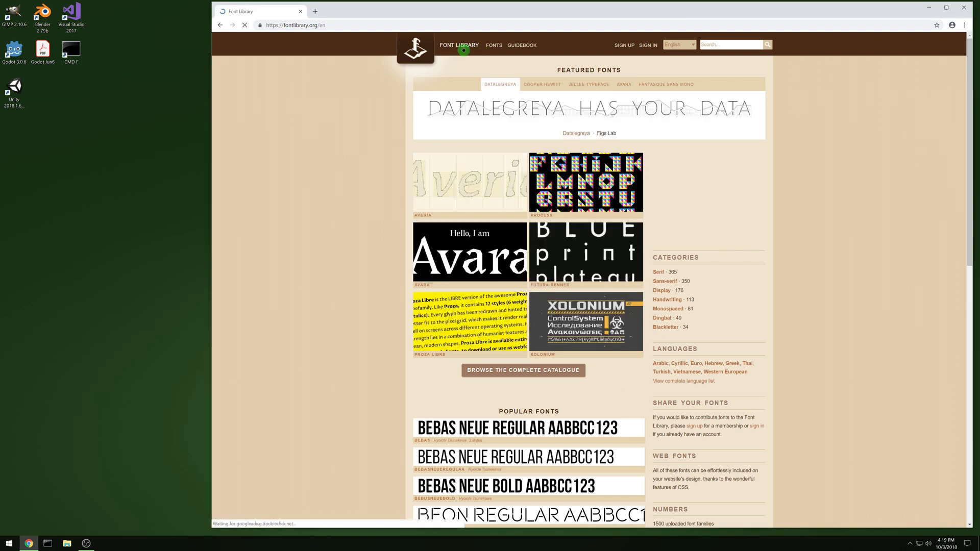
pyautogui.scroll(-2, 564, 107)
pyautogui.scroll(-2, 565, 108)
pyautogui.scroll(4, 565, 108)
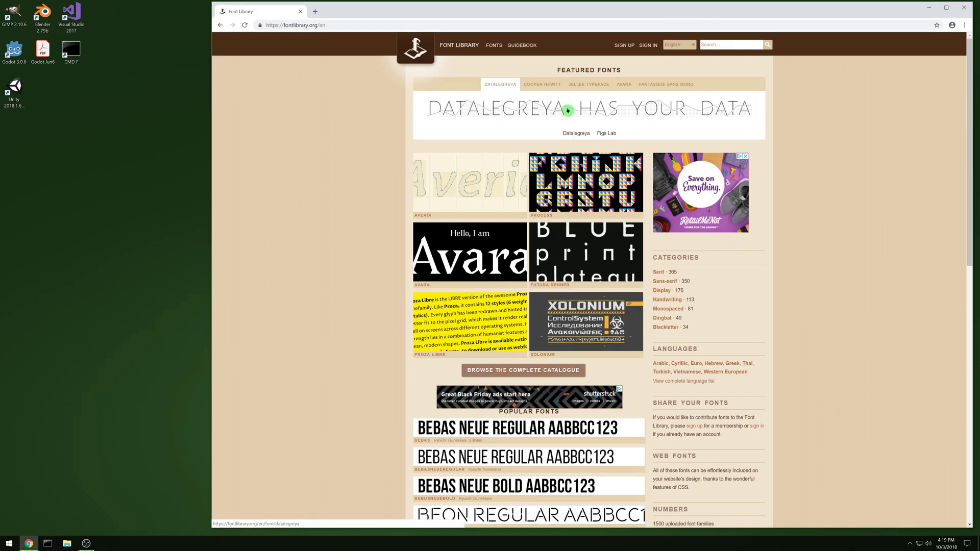
pyautogui.scroll(-5, 633, 148)
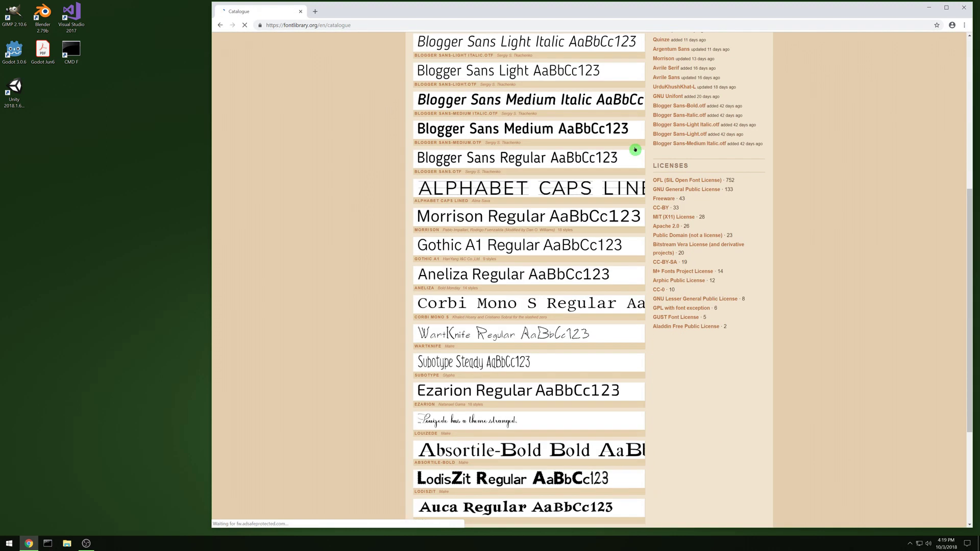
pyautogui.click(660, 290)
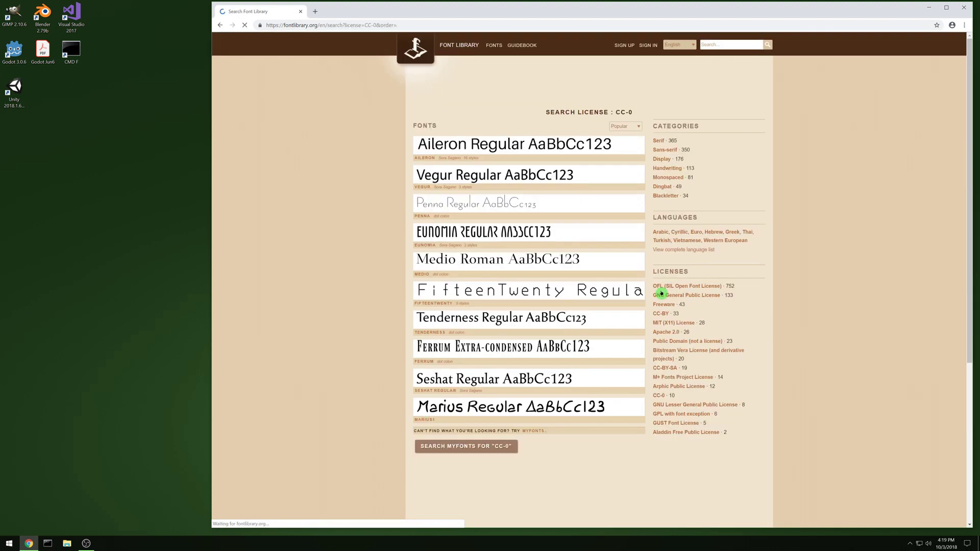
# - Open the Aileron font page and download it as aileron.zip
pyautogui.click(490, 153)
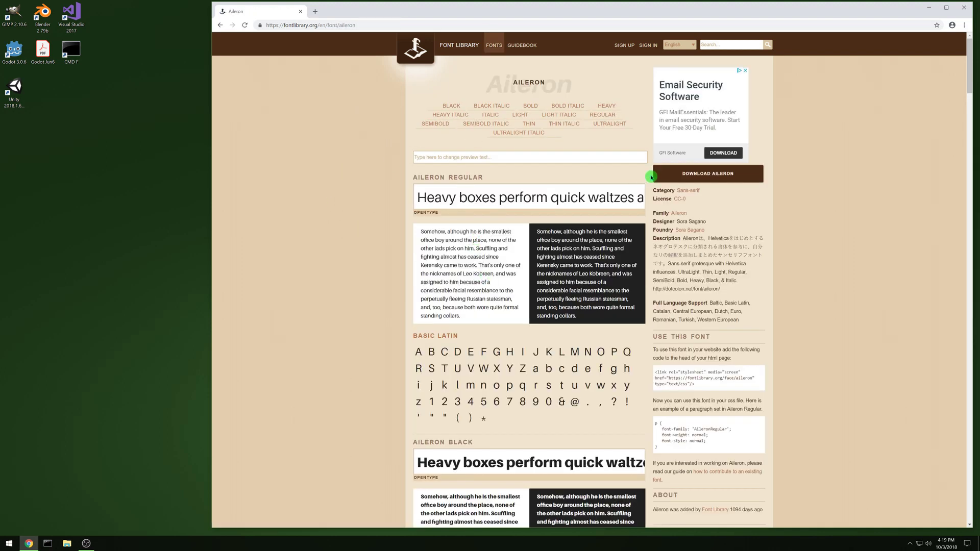
pyautogui.click(691, 174)
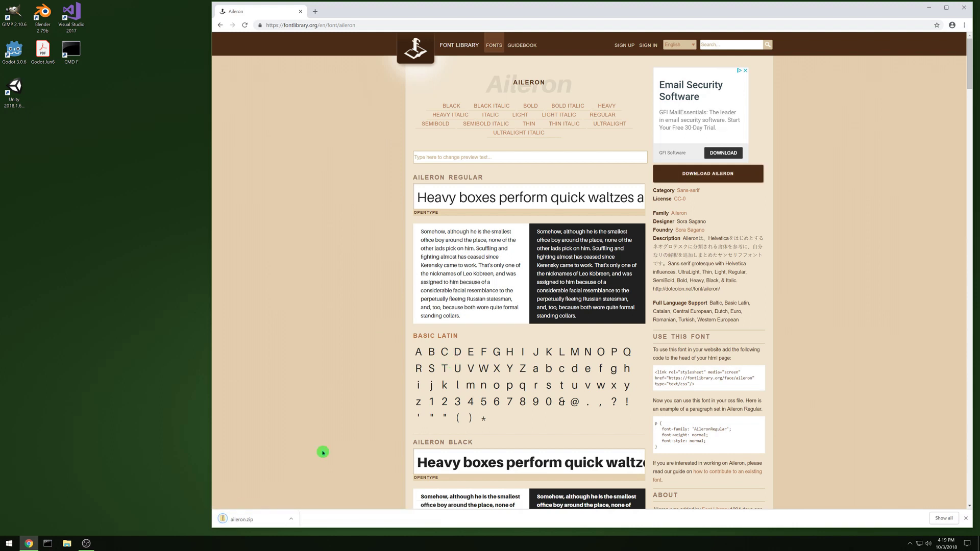
pyautogui.click(293, 521)
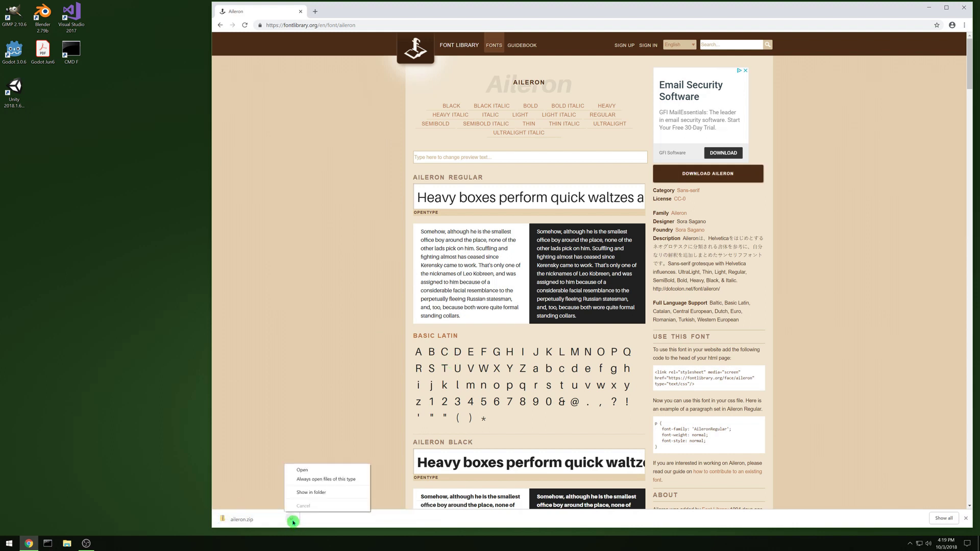
# - Show aileron.zip in the Downloads folder and close Chrome
pyautogui.click(309, 498)
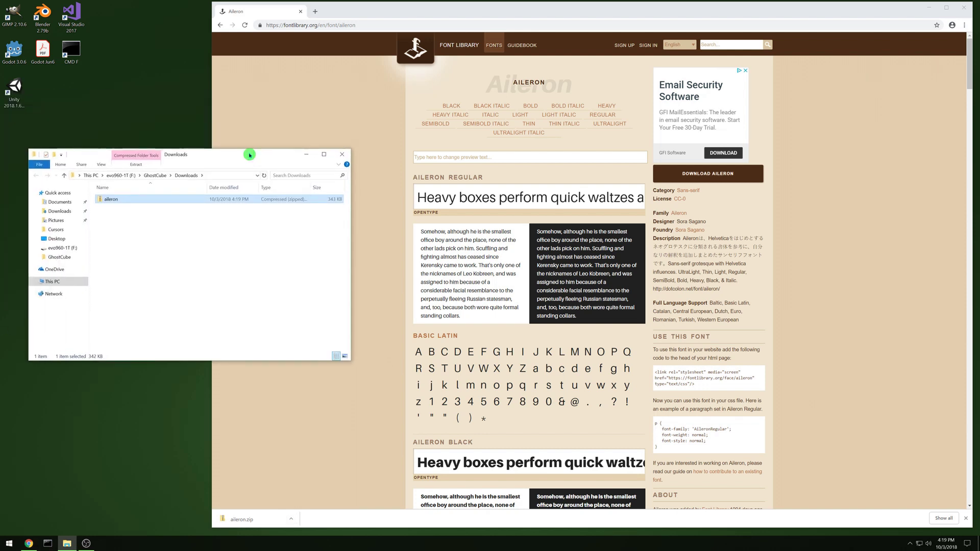
pyautogui.click(962, 9)
pyautogui.moveTo(278, 157); pyautogui.dragTo(799, 210)
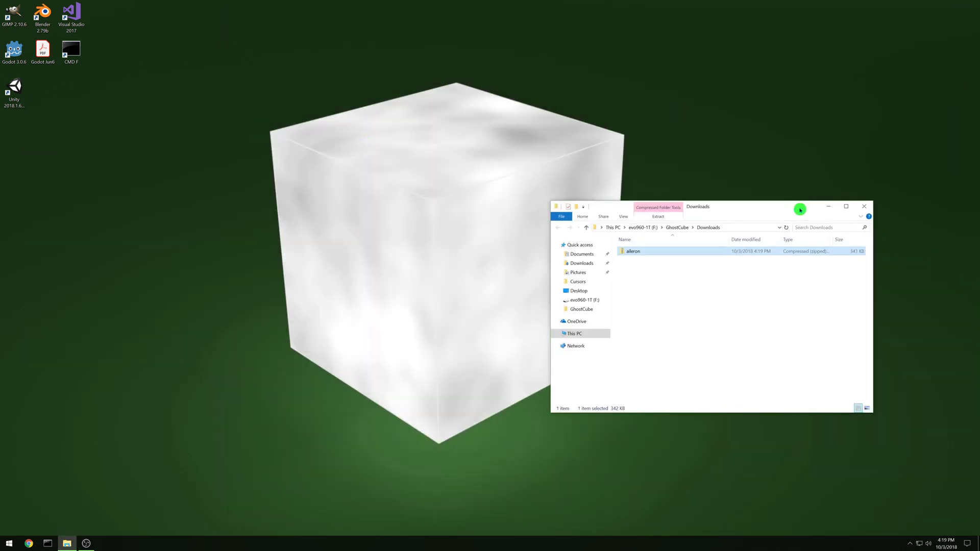
# - Extract aileron.zip in place with 7-Zip, return to GhostCube and launch GIMP
pyautogui.rightClick(633, 251)
pyautogui.moveTo(670, 291)
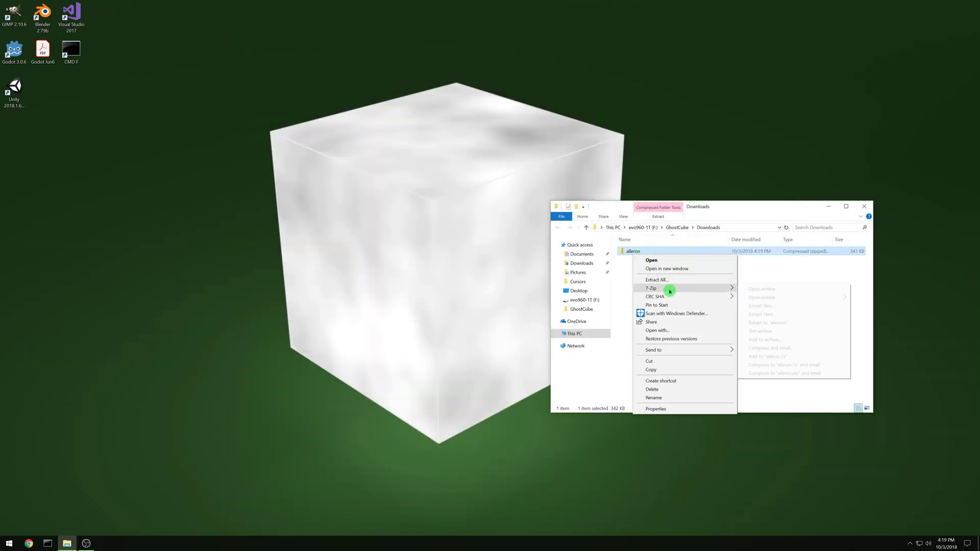
pyautogui.click(781, 315)
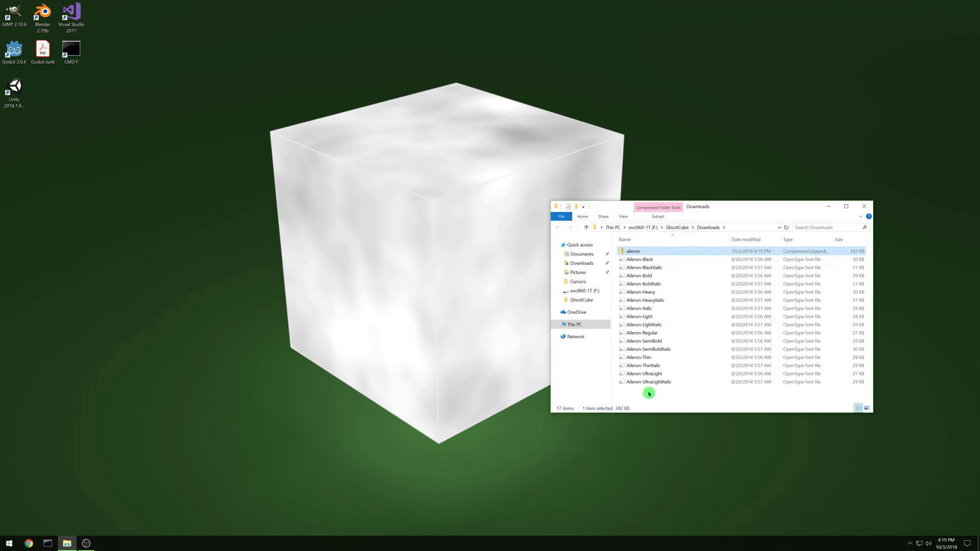
pyautogui.click(678, 228)
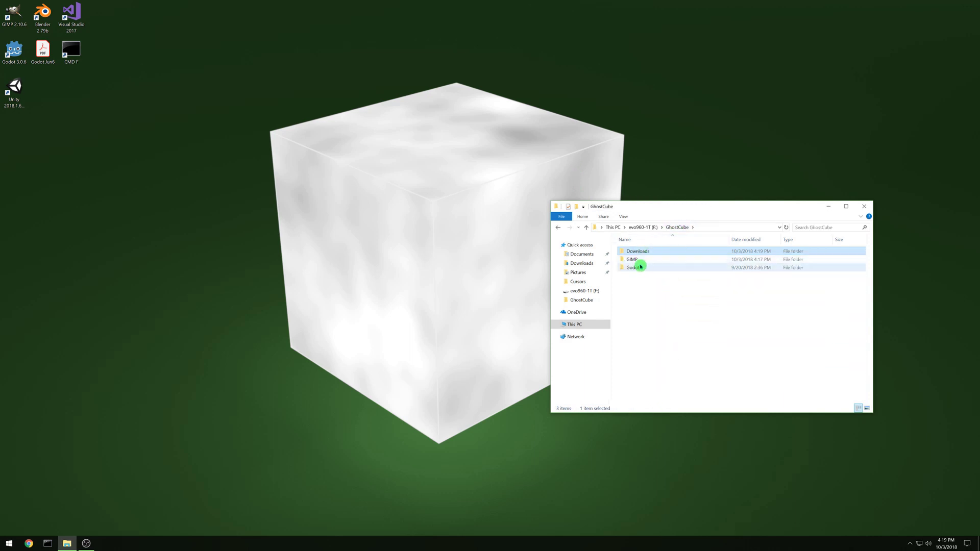
pyautogui.doubleClick(14, 14)
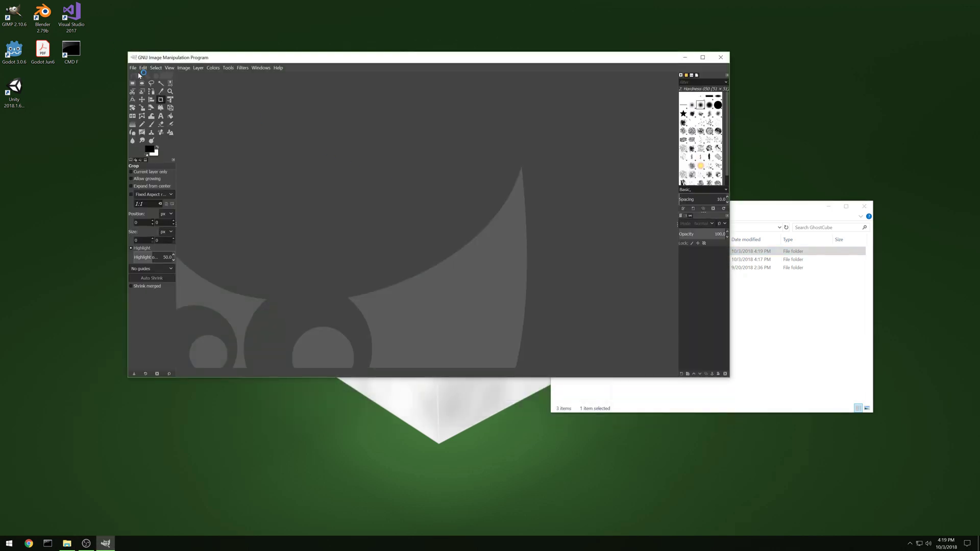
# - Start a new image with width and height of 128 pixels
pyautogui.click(134, 68)
pyautogui.click(146, 81)
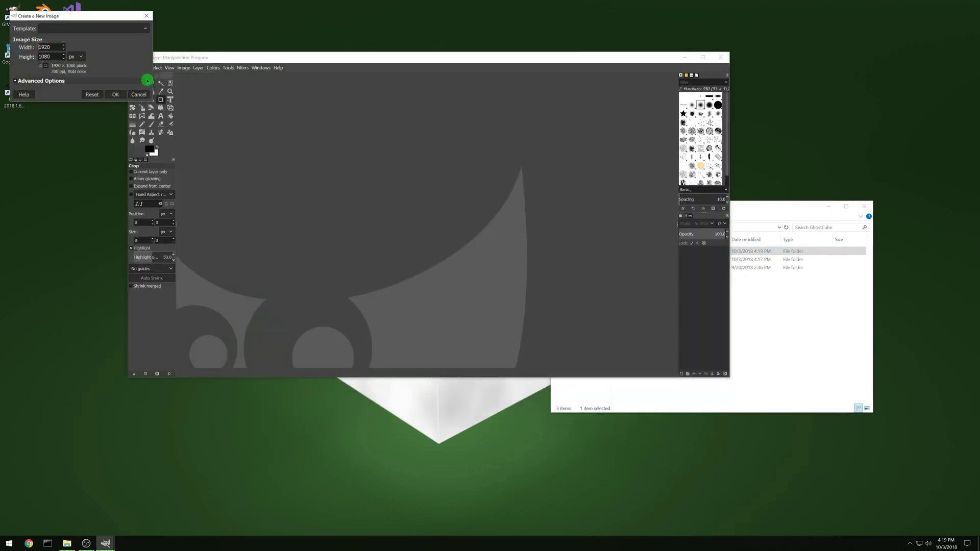
pyautogui.doubleClick(45, 47)
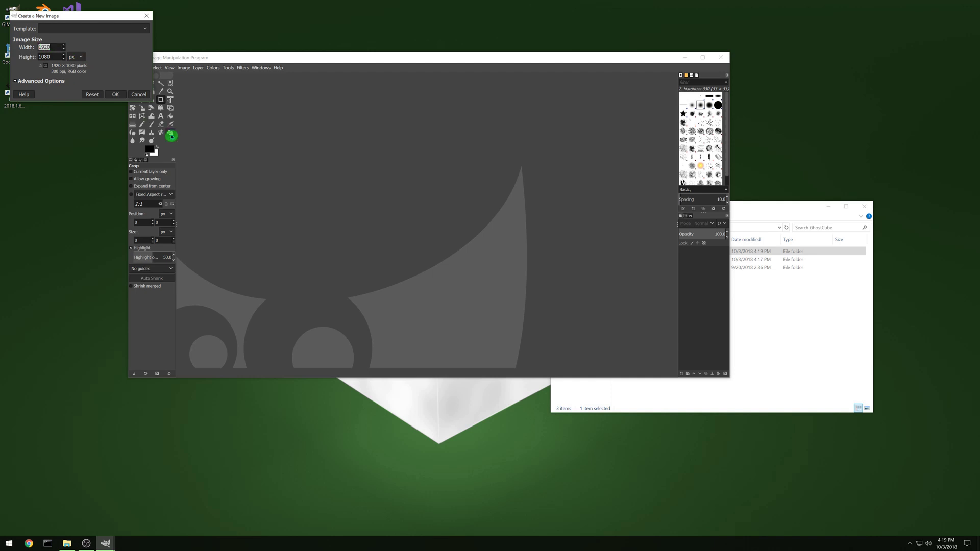
pyautogui.write('128')
pyautogui.press('Tab')
pyautogui.write('12')
# - Set the fill to Transparency, clear the comment, and create the image
pyautogui.click(57, 83)
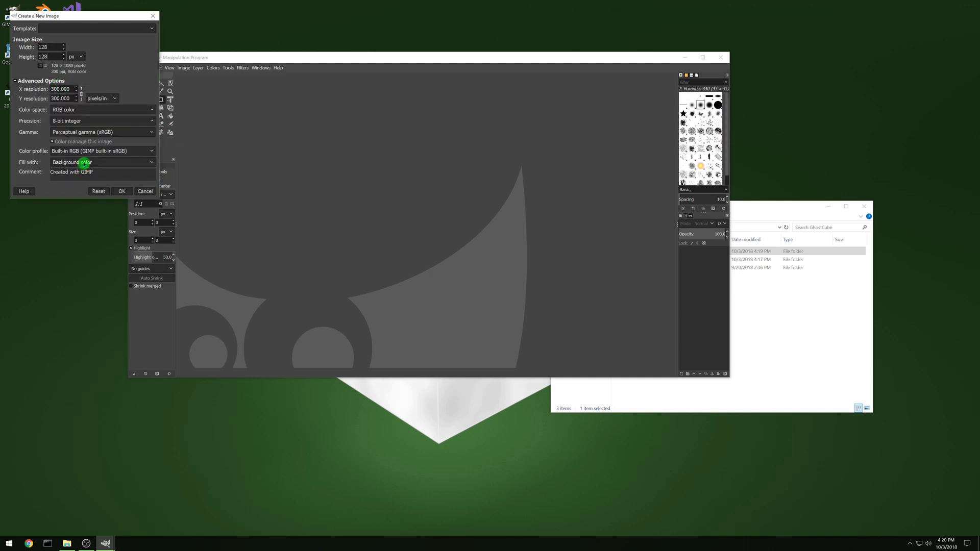
pyautogui.click(81, 162)
pyautogui.click(80, 182)
pyautogui.tripleClick(98, 174)
pyautogui.press('BackSpace')
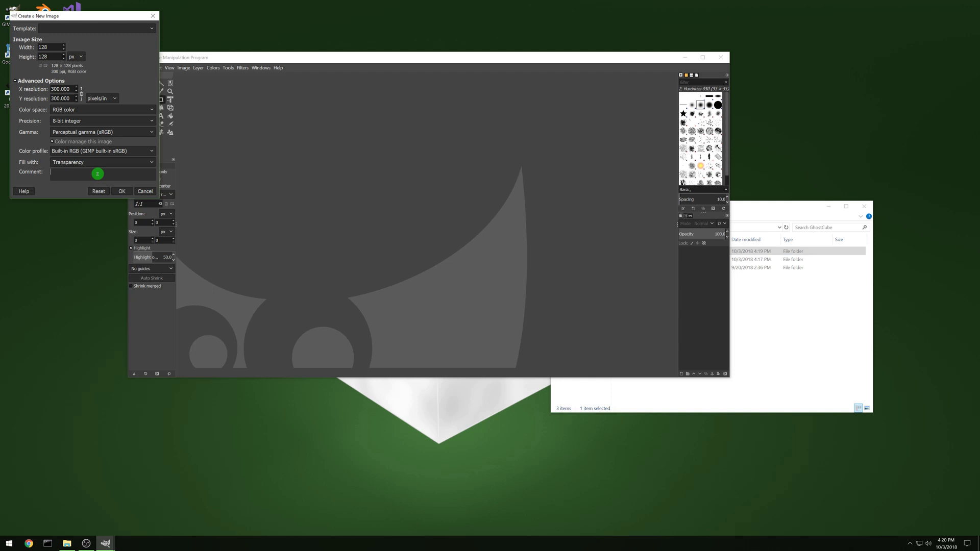
pyautogui.click(122, 191)
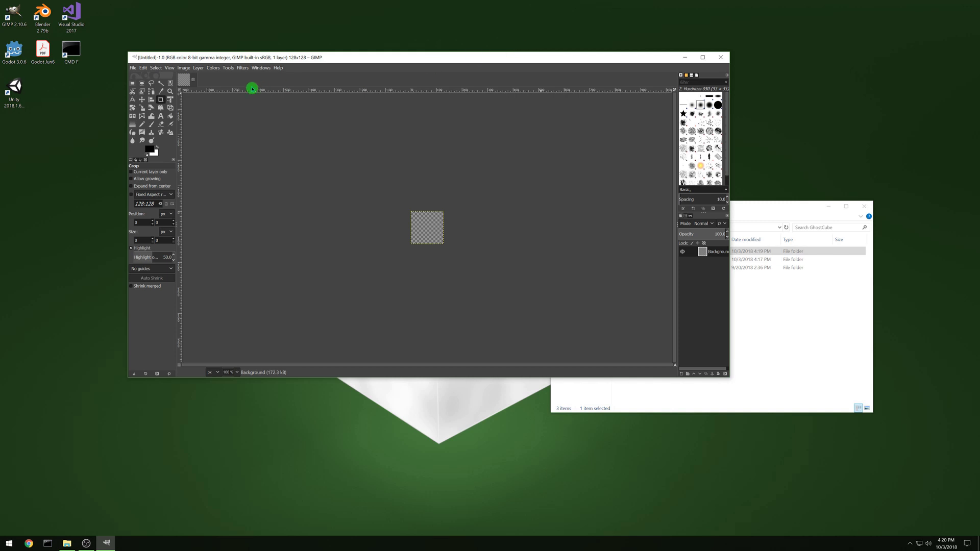
# - Zoom well into the canvas and enlarge the GIMP window
pyautogui.click(170, 91)
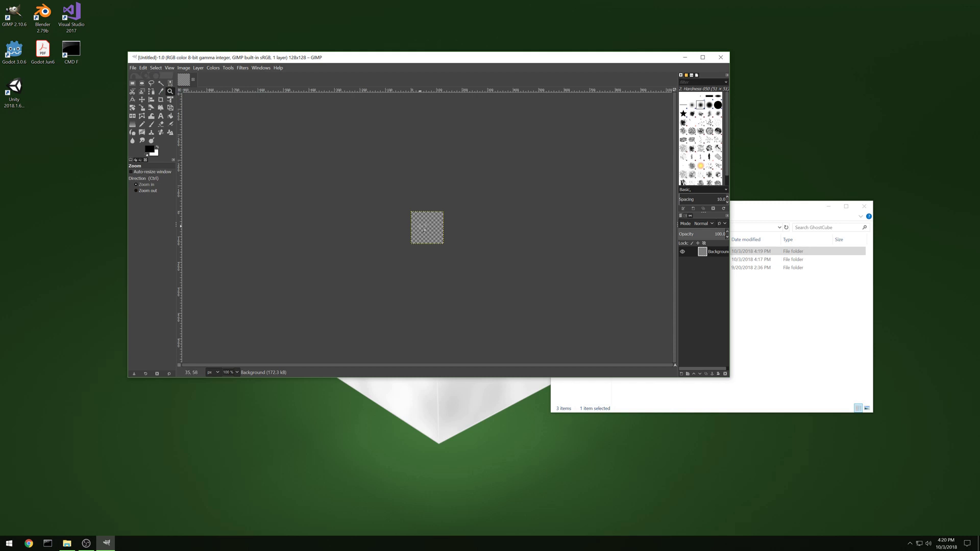
pyautogui.click(424, 230)
pyautogui.click(424, 230)
pyautogui.click(424, 230)
pyautogui.click(424, 230)
pyautogui.click(424, 230)
pyautogui.click(424, 230)
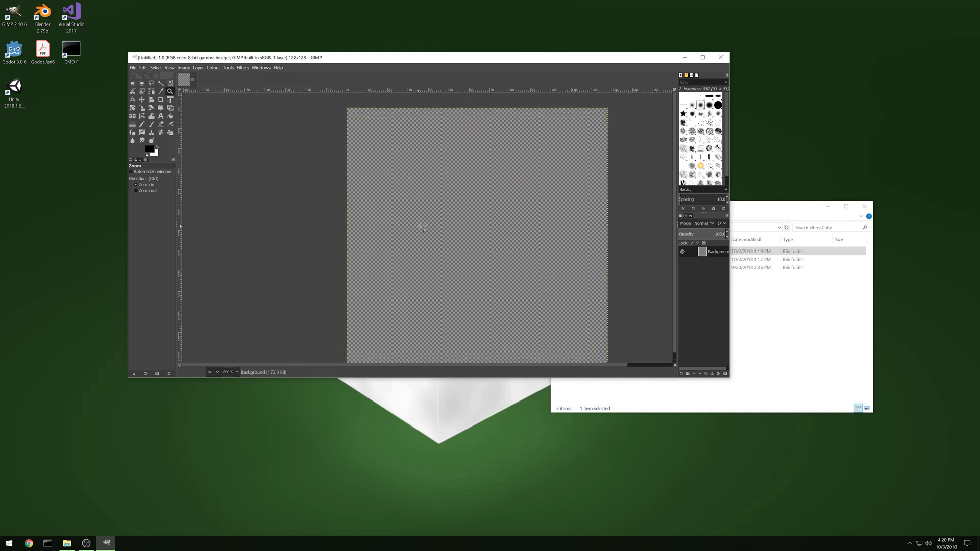
pyautogui.click(675, 371)
pyautogui.click(730, 378)
pyautogui.moveTo(730, 378); pyautogui.dragTo(921, 508)
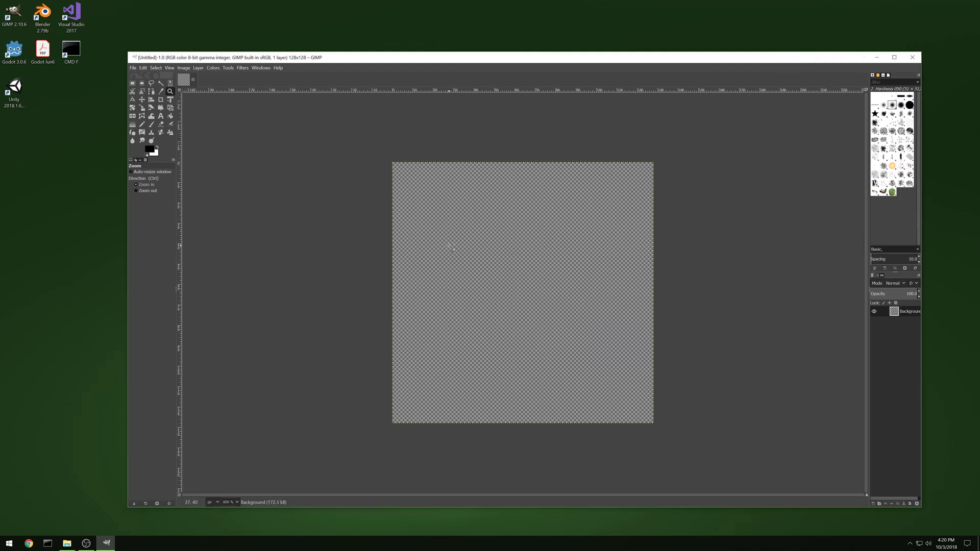
pyautogui.click(515, 302)
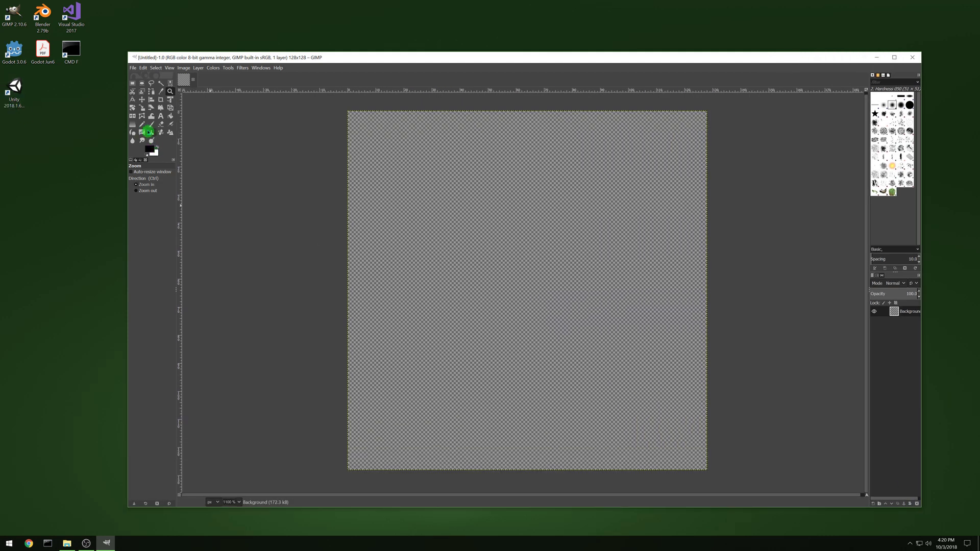
# - Select the Paintbrush and set its size to 15
pyautogui.click(143, 127)
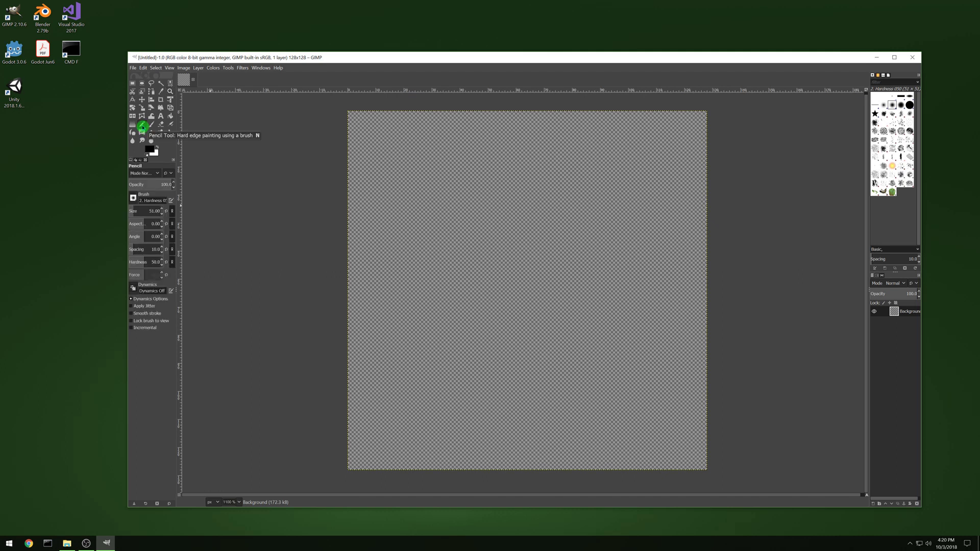
pyautogui.click(155, 124)
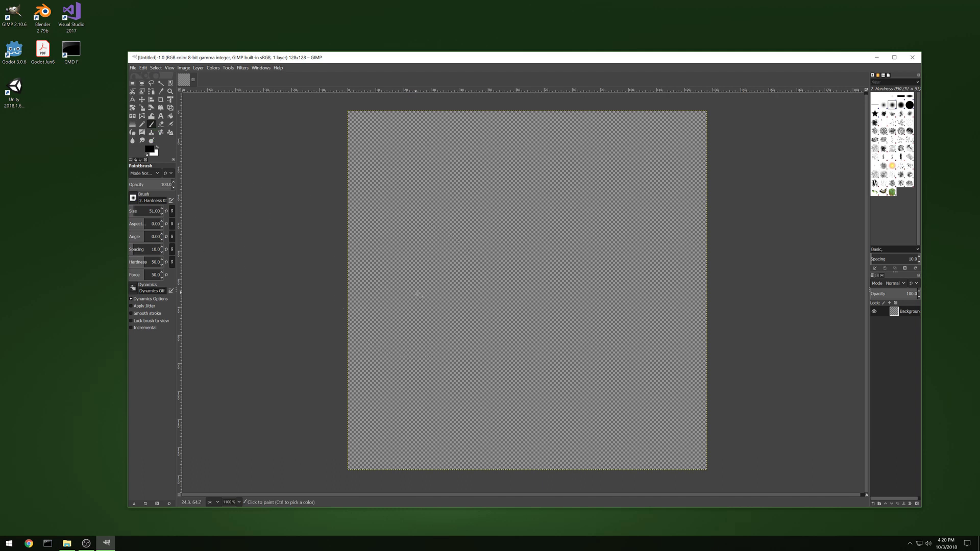
pyautogui.click(156, 211)
pyautogui.write('25')
pyautogui.press('Return')
pyautogui.moveTo(160, 212); pyautogui.dragTo(173, 261)
pyautogui.press('Return')
# - Choose the 2. Hardness 075 brush and set its size to 10
pyautogui.click(901, 108)
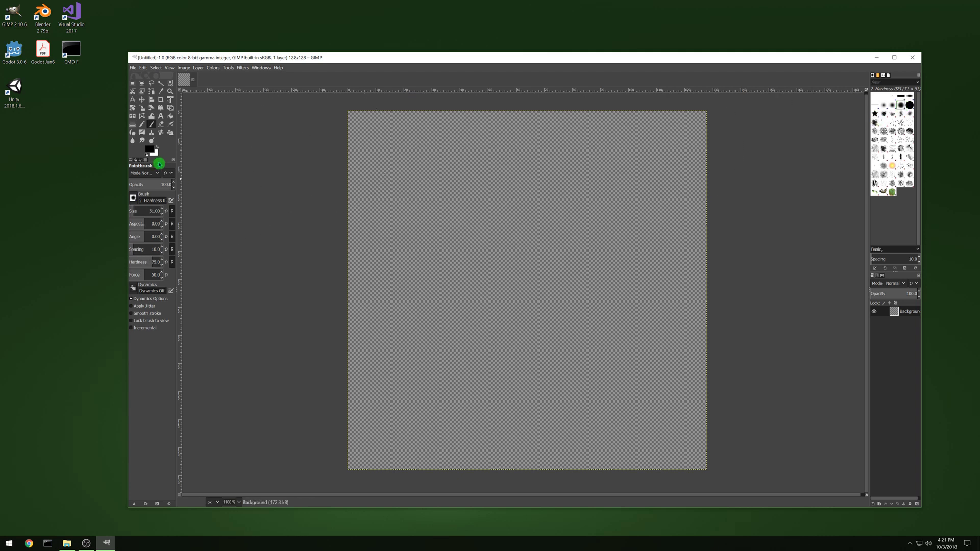
pyautogui.click(152, 211)
pyautogui.write('10')
# - Set the foreground colour to magenta (ef00b7) and paint the inverted-V legs
pyautogui.click(151, 149)
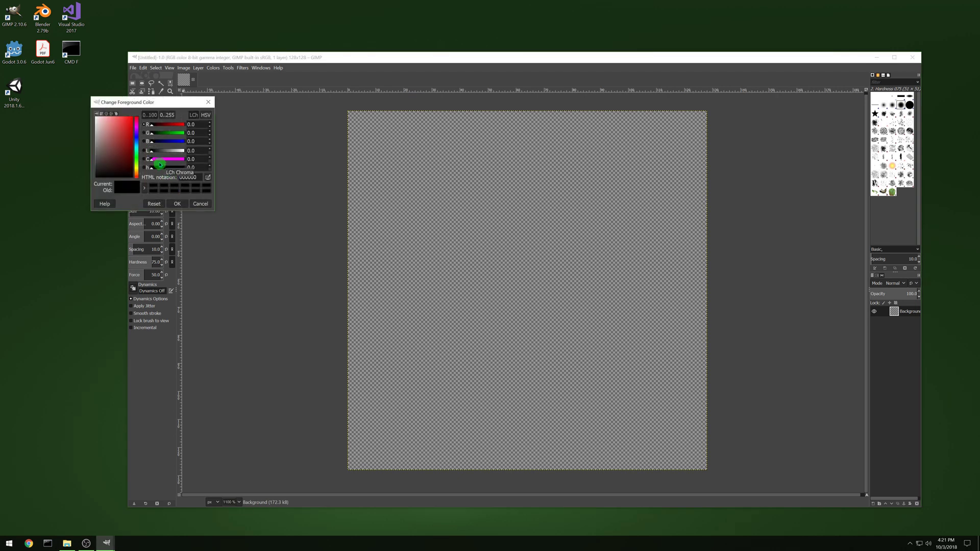
pyautogui.moveTo(159, 164); pyautogui.dragTo(186, 162)
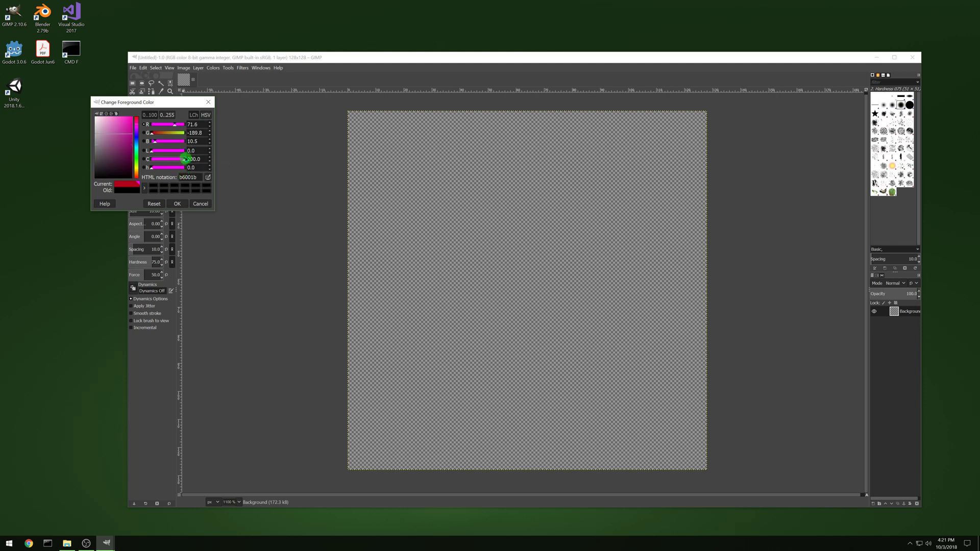
pyautogui.click(127, 123)
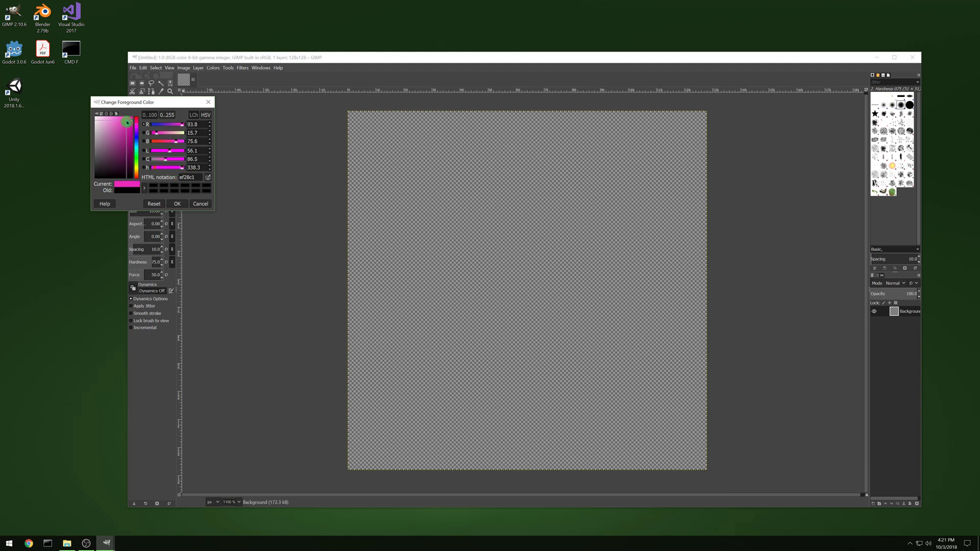
pyautogui.moveTo(127, 122); pyautogui.dragTo(133, 120)
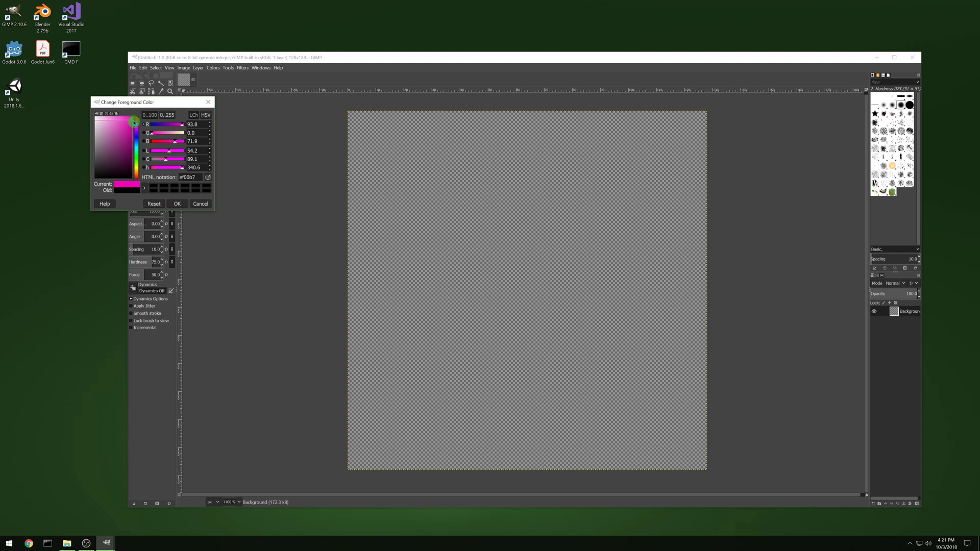
pyautogui.click(177, 204)
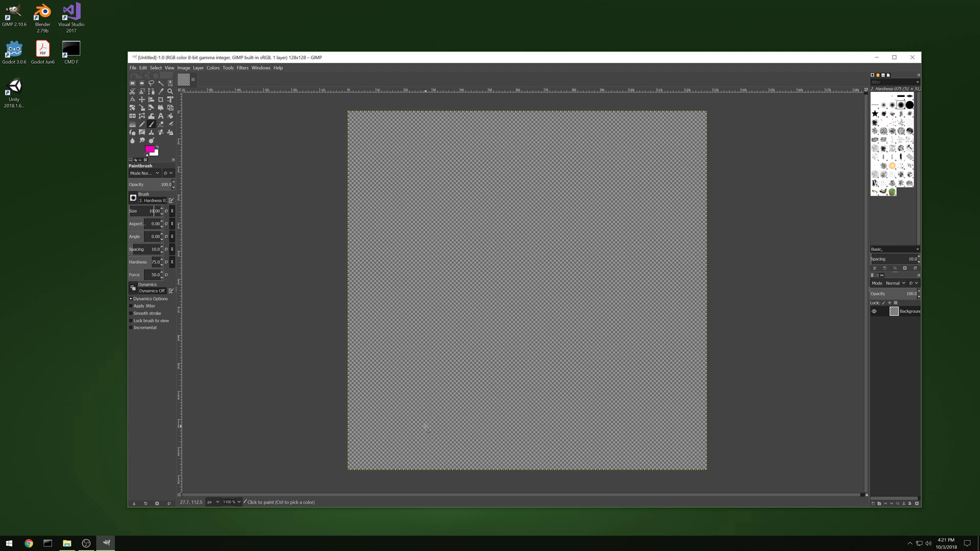
pyautogui.moveTo(426, 427)
pyautogui.mouseDown()
pyautogui.moveTo(505, 299)
pyautogui.moveTo(569, 432)
pyautogui.mouseUp()
# - Paint the stick man's body, both arms and a round head
pyautogui.moveTo(505, 294)
pyautogui.mouseDown()
pyautogui.moveTo(504, 196)
pyautogui.moveTo(554, 247)
pyautogui.mouseUp()
pyautogui.moveTo(496, 207)
pyautogui.mouseDown()
pyautogui.moveTo(491, 198)
pyautogui.moveTo(456, 249)
pyautogui.mouseUp()
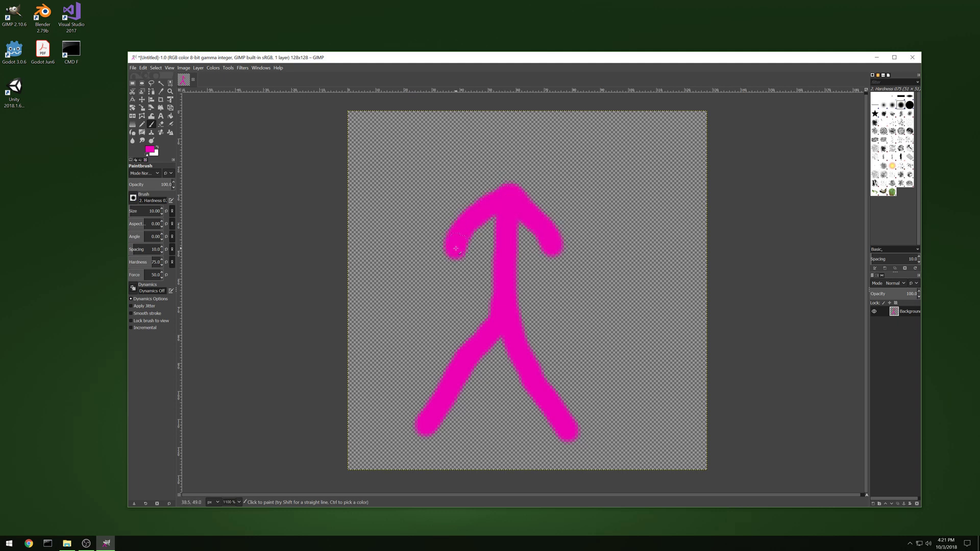
pyautogui.moveTo(507, 195)
pyautogui.mouseDown()
pyautogui.moveTo(482, 163)
pyautogui.moveTo(520, 125)
pyautogui.moveTo(545, 148)
pyautogui.moveTo(551, 181)
pyautogui.moveTo(511, 198)
pyautogui.mouseUp()
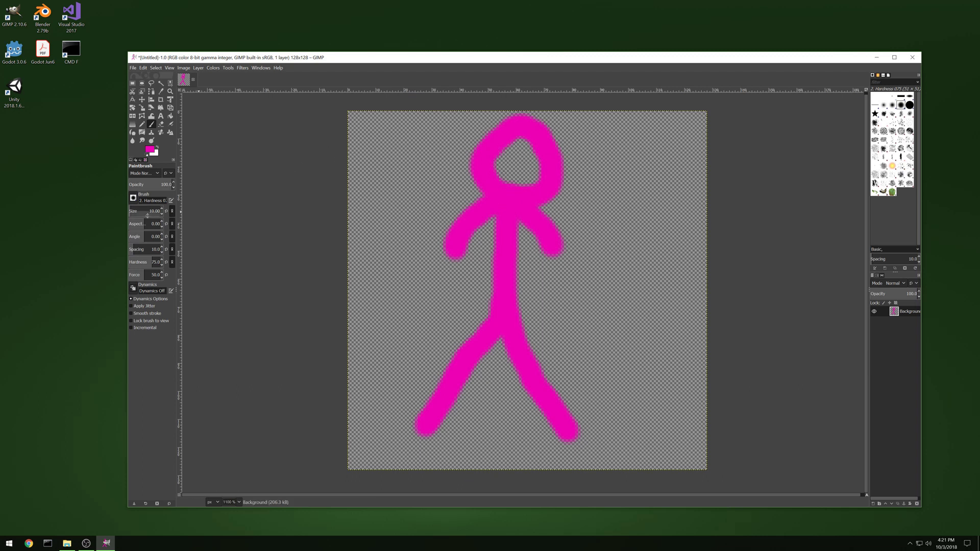
# - Reduce the brush size to 3 and paint the smiling face
pyautogui.click(149, 211)
pyautogui.write('3')
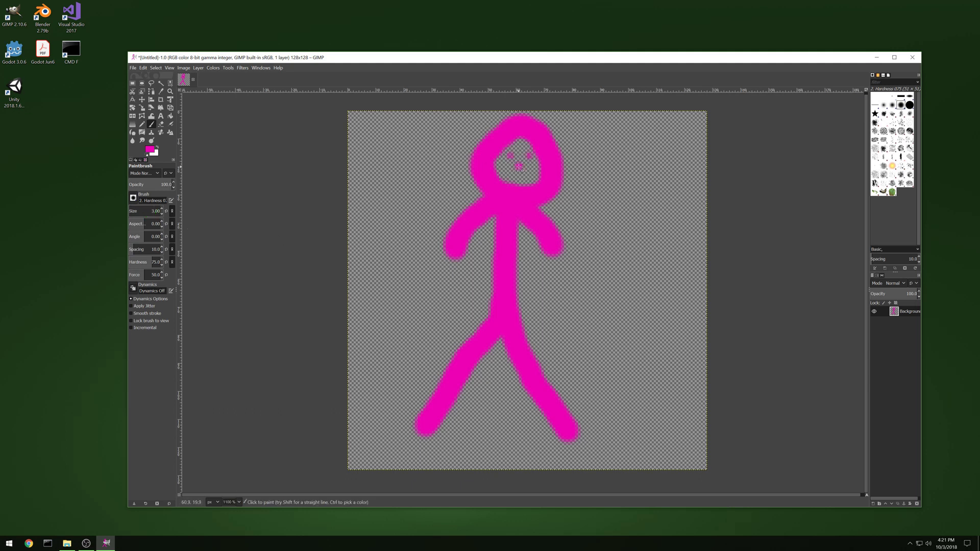
pyautogui.moveTo(504, 168); pyautogui.dragTo(521, 178)
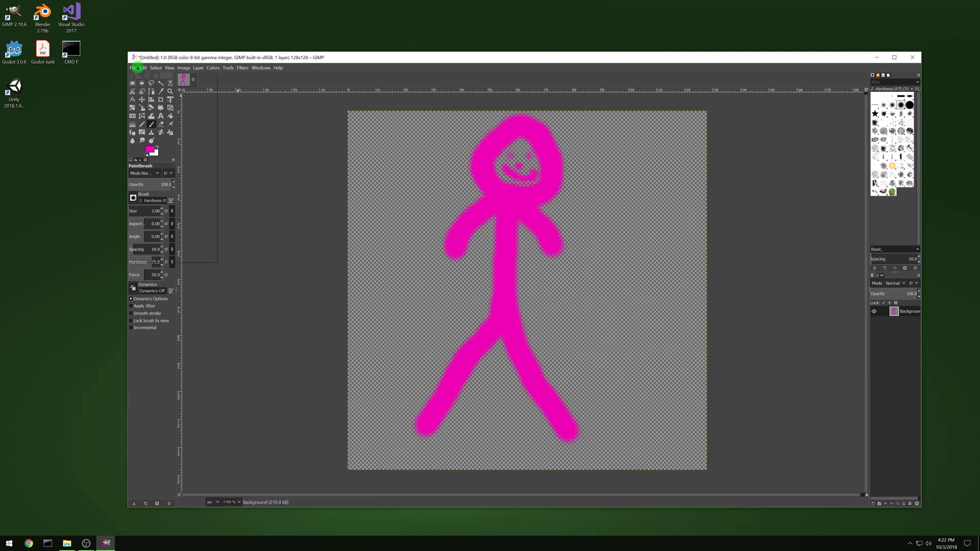
# - Save the drawing as Stickman.xcf in the GIMP folder, then begin the PNG export
pyautogui.click(132, 68)
pyautogui.moveTo(143, 68)
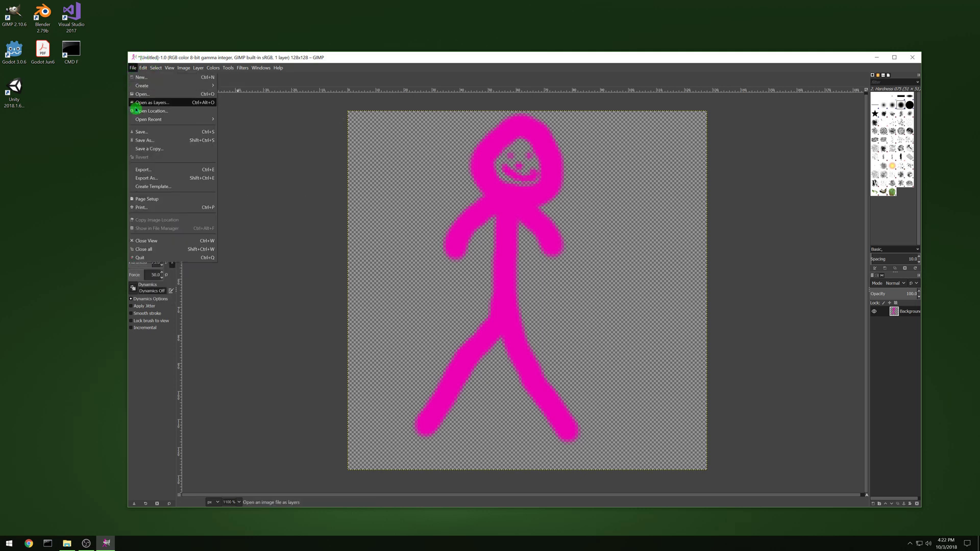
pyautogui.click(153, 143)
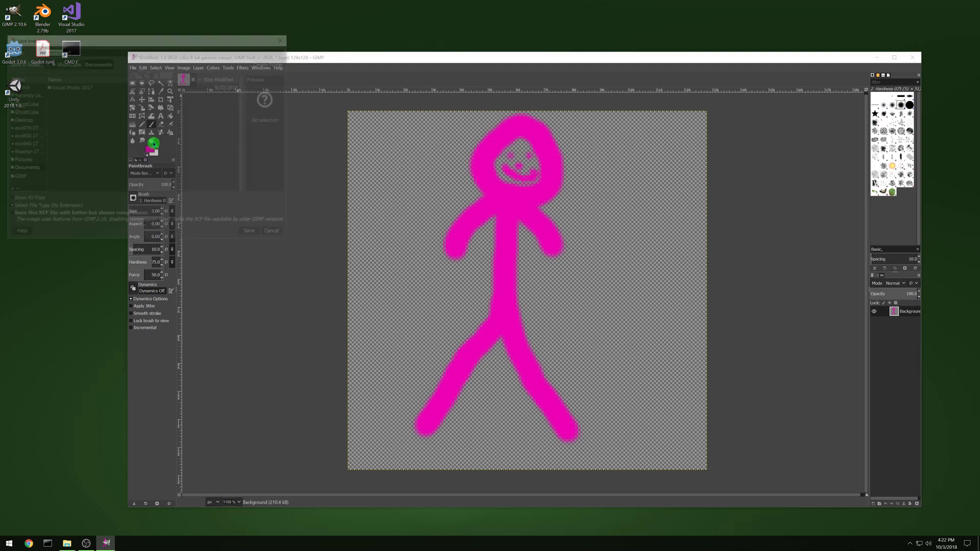
pyautogui.click(13, 178)
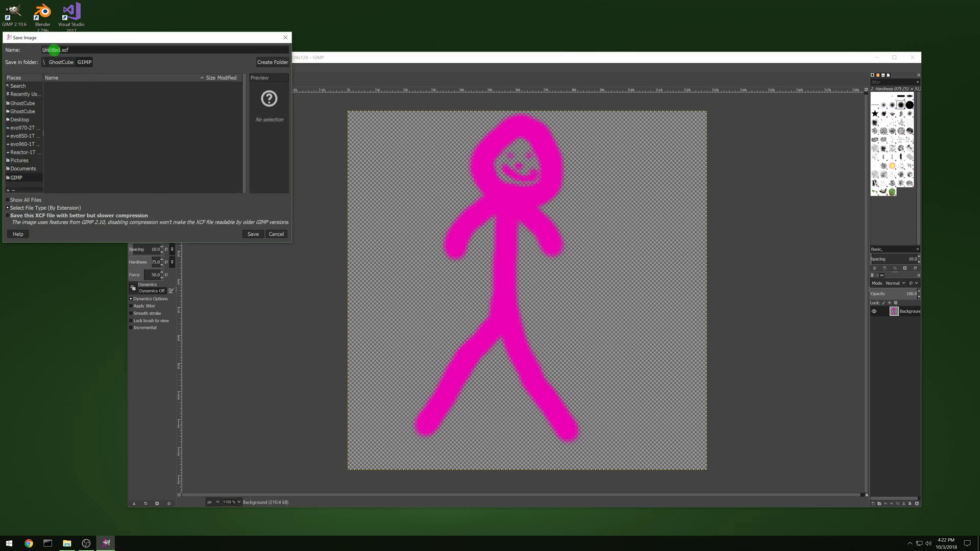
pyautogui.doubleClick(53, 50)
pyautogui.write('Stickman')
pyautogui.click(253, 234)
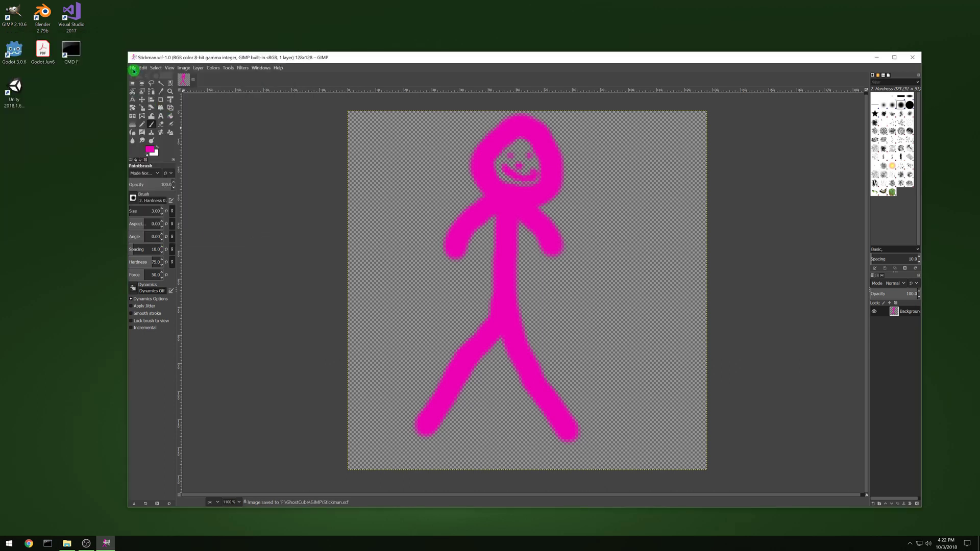
pyautogui.click(132, 68)
pyautogui.click(161, 169)
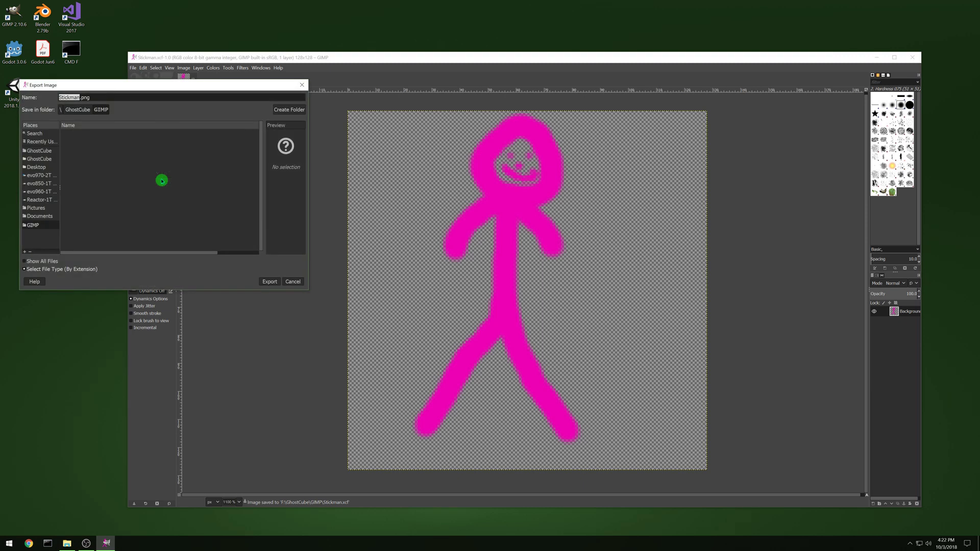
# - Export Stickman.png, reviewing the advanced PNG options, then start another new image
pyautogui.click(261, 281)
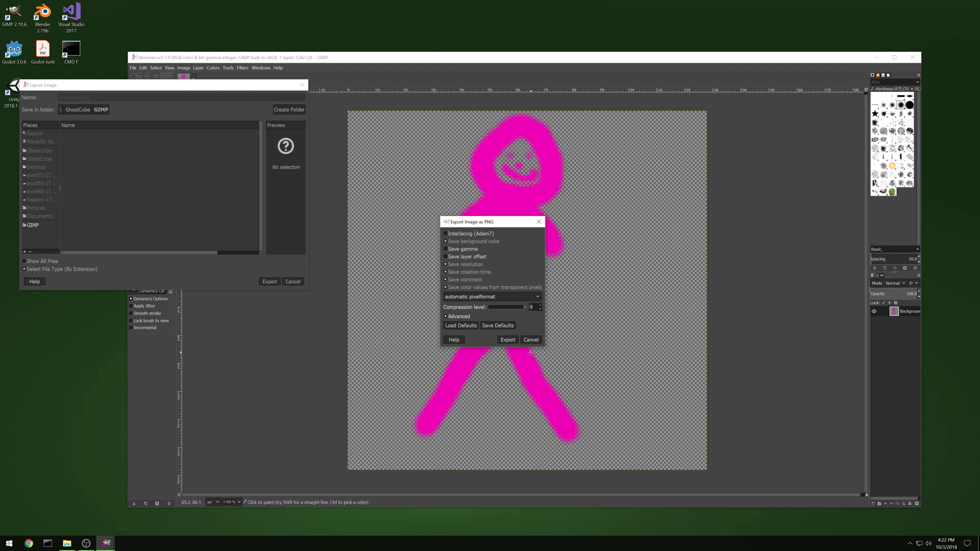
pyautogui.click(461, 318)
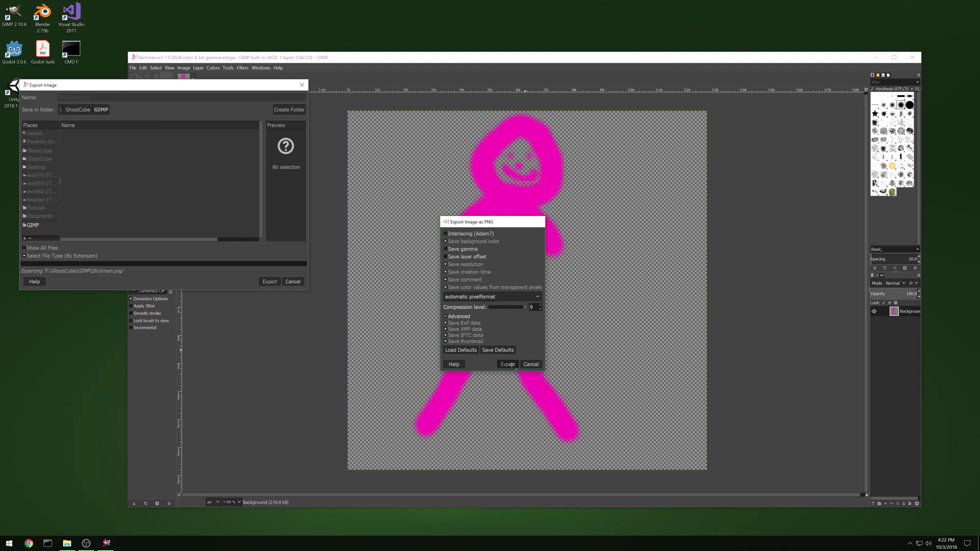
pyautogui.click(508, 364)
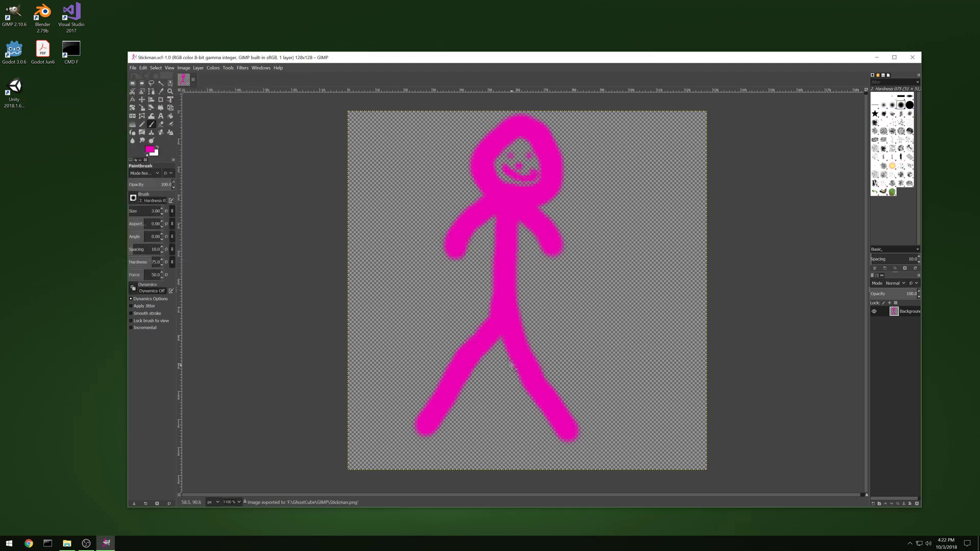
pyautogui.click(133, 67)
pyautogui.click(134, 77)
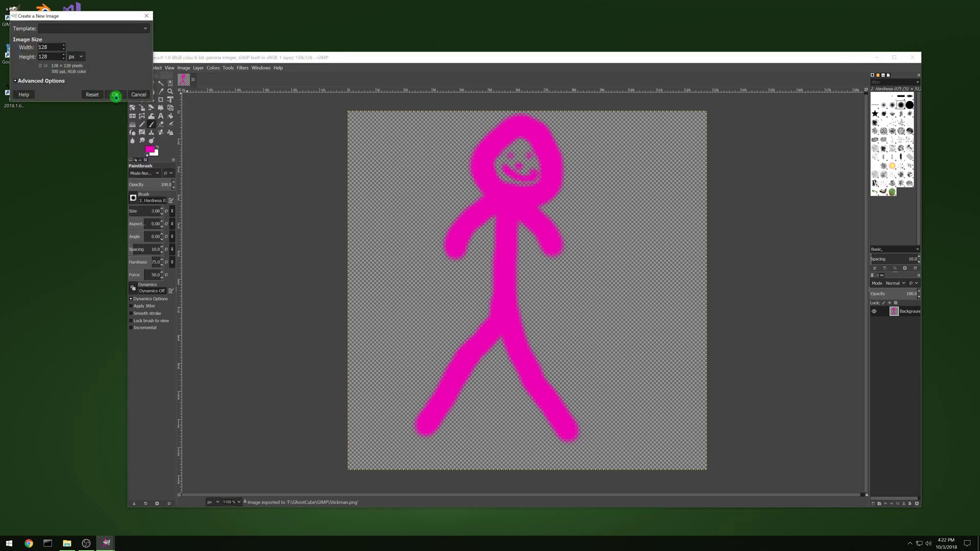
# - Create the 128x128 image and set the foreground colour to pure black
pyautogui.click(115, 95)
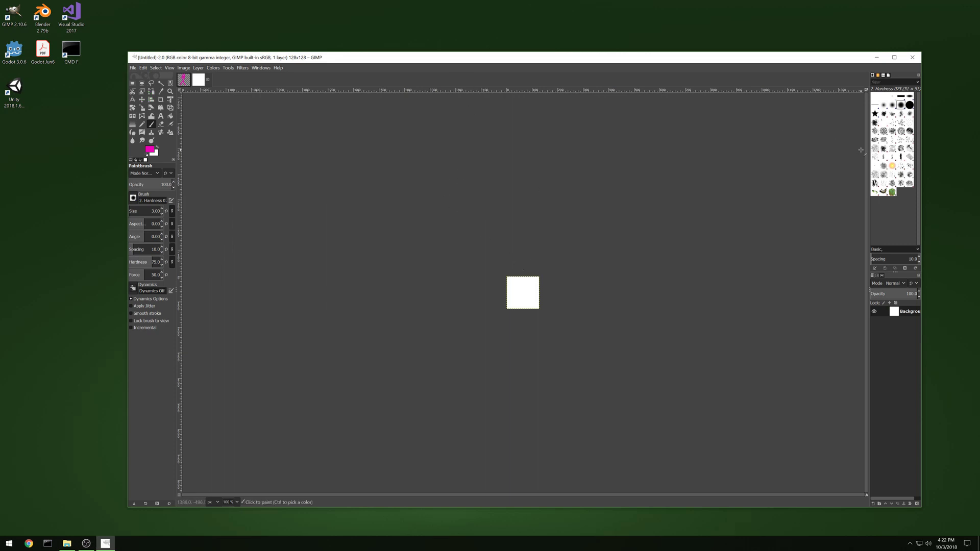
pyautogui.click(150, 149)
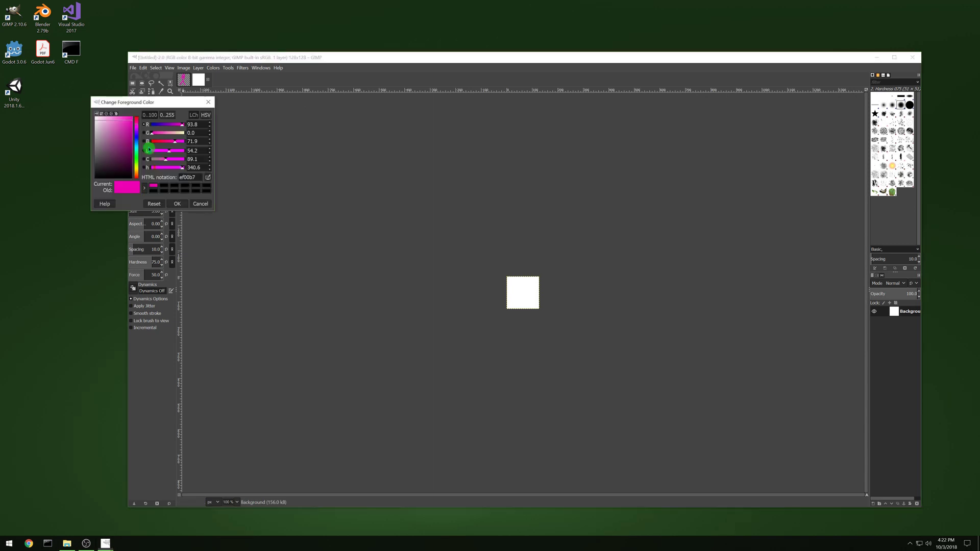
pyautogui.moveTo(115, 178); pyautogui.dragTo(86, 188)
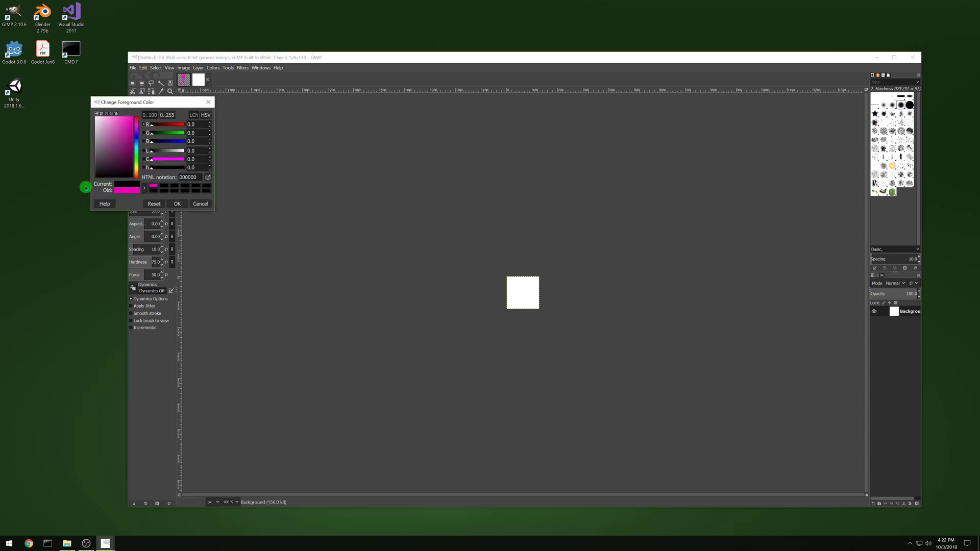
pyautogui.click(174, 204)
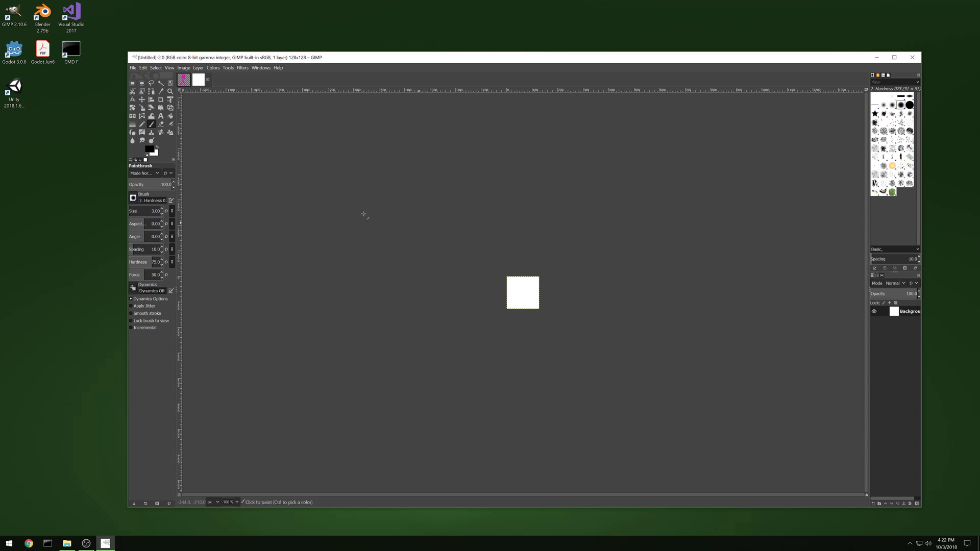
# - Bucket-fill the canvas black and bring up Save As
pyautogui.click(171, 117)
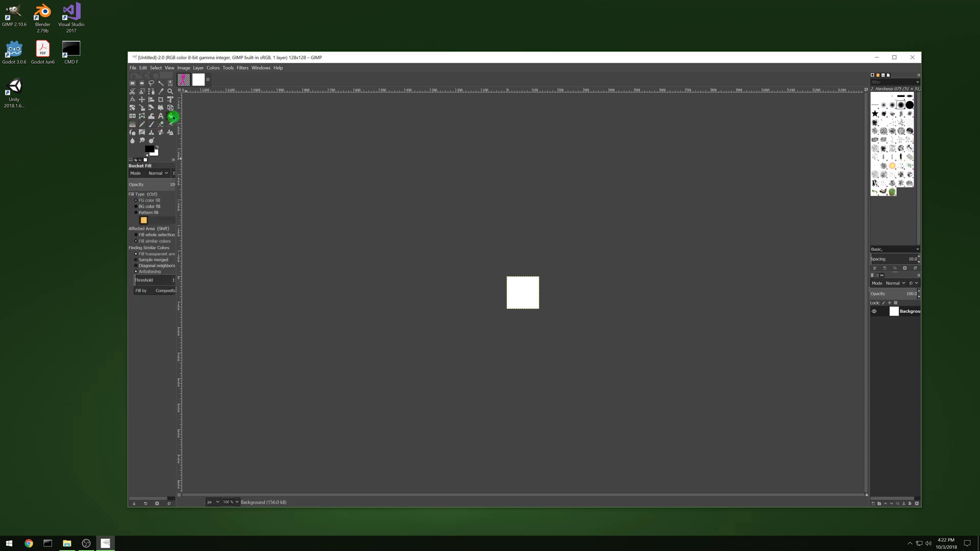
pyautogui.click(525, 287)
pyautogui.click(133, 68)
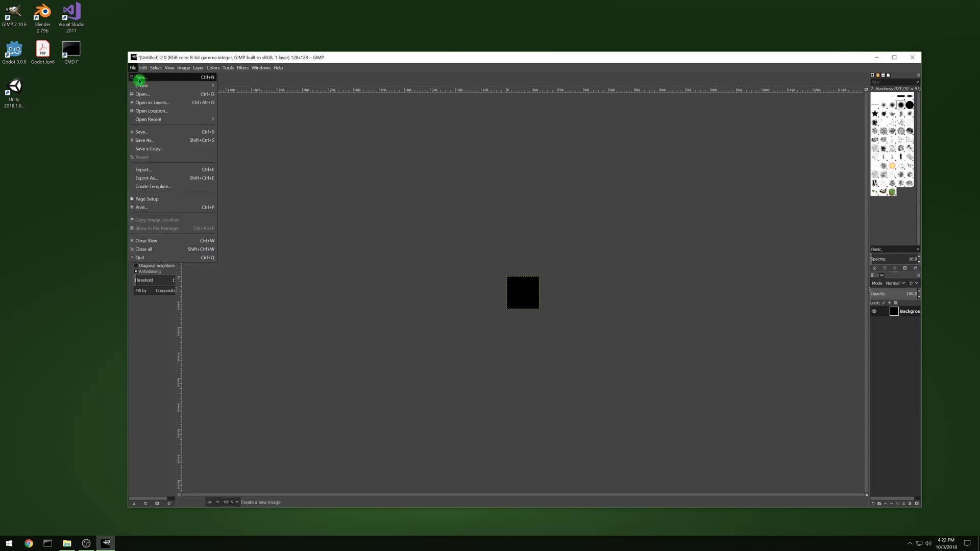
pyautogui.click(152, 141)
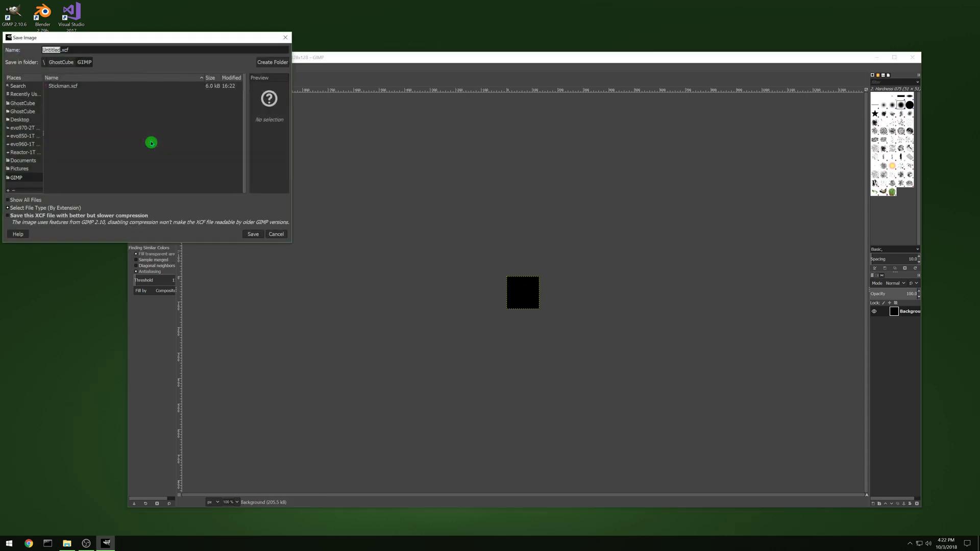
# - Save the black block as black128x128.xcf
pyautogui.write('black128x128')
pyautogui.click(258, 234)
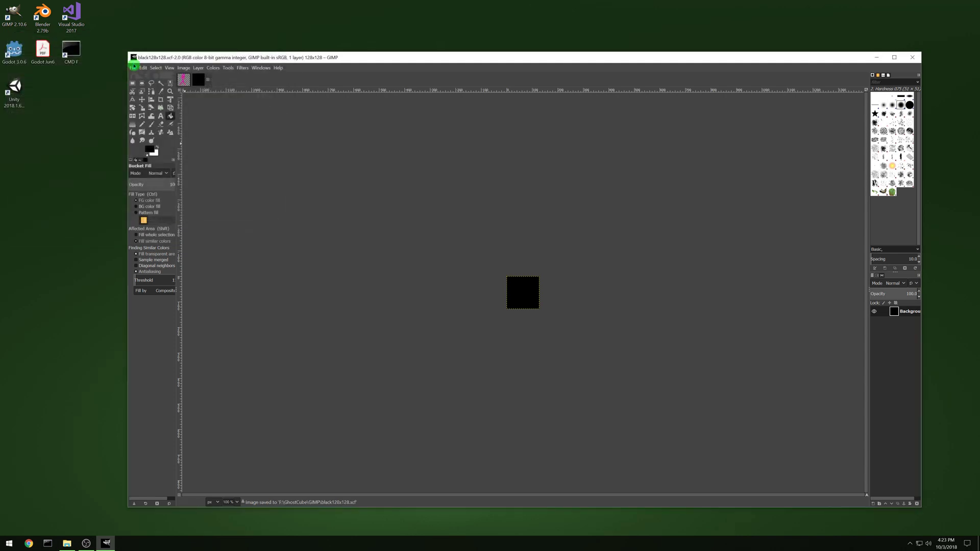
pyautogui.click(133, 68)
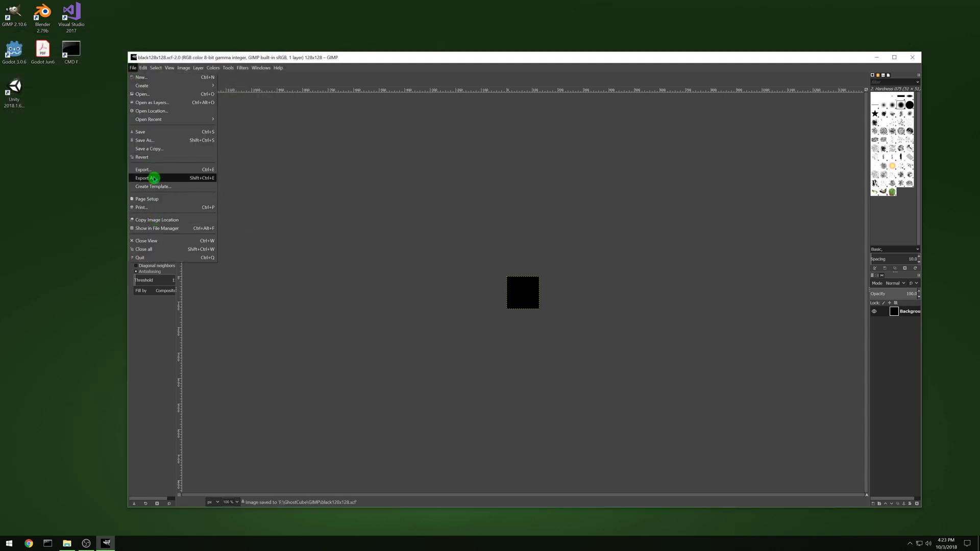
# - Export it as black128x128.png and start a new 128×128 image
pyautogui.click(153, 177)
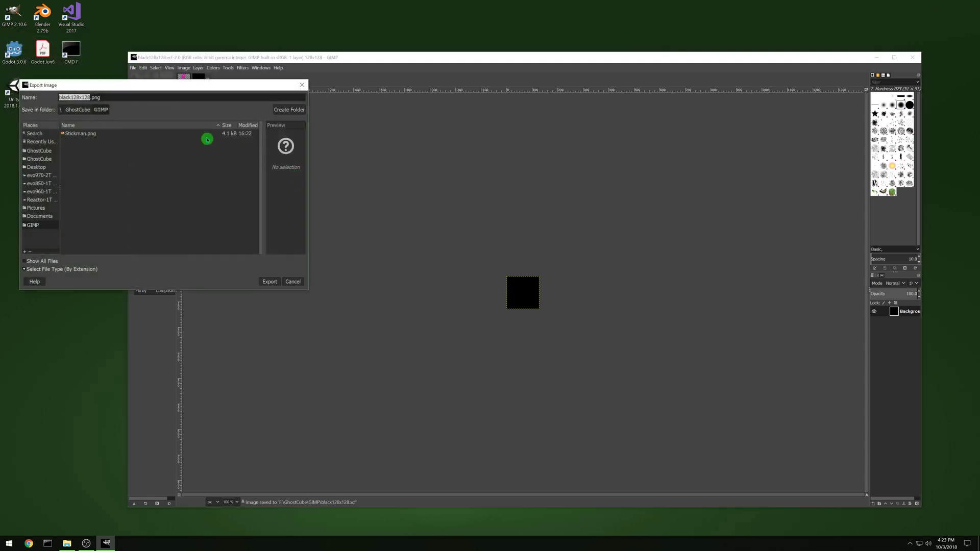
pyautogui.click(269, 282)
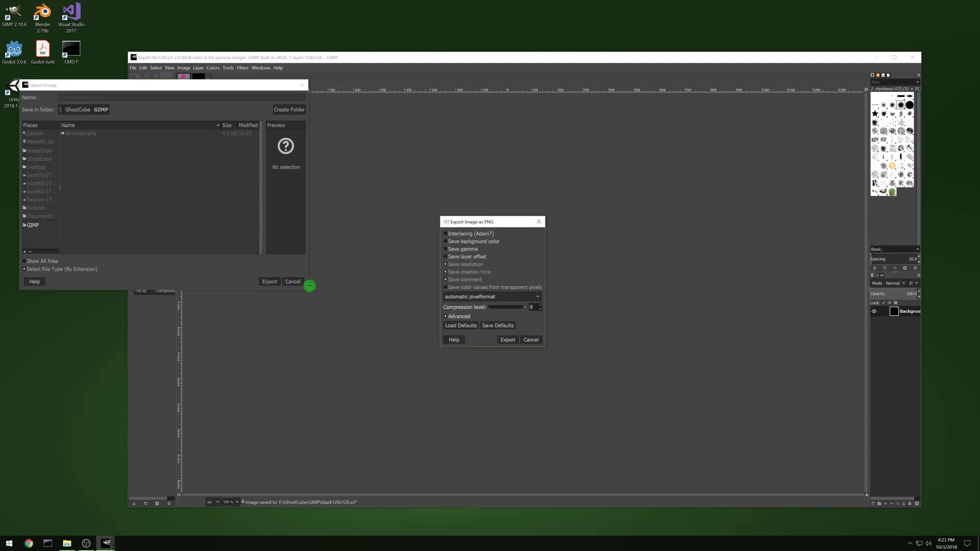
pyautogui.click(497, 338)
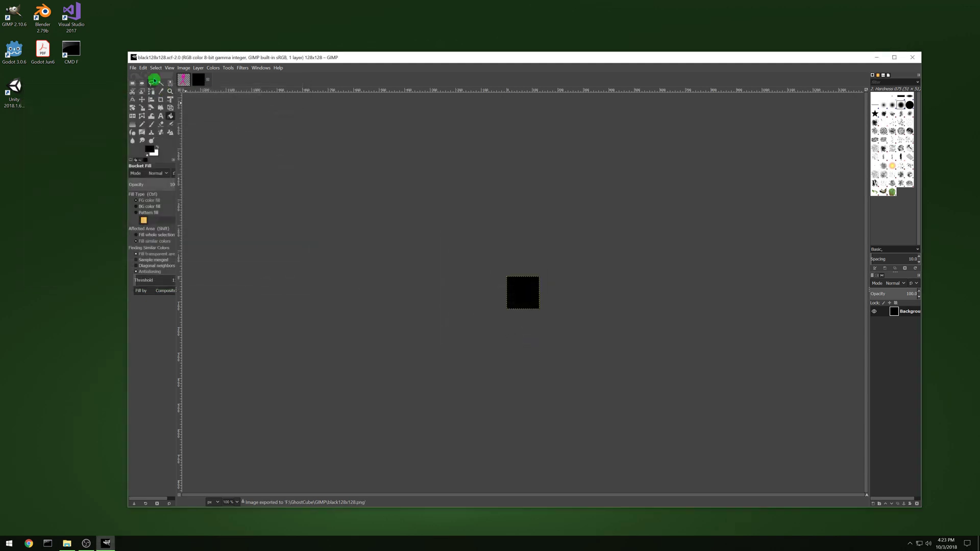
pyautogui.click(132, 68)
pyautogui.click(138, 78)
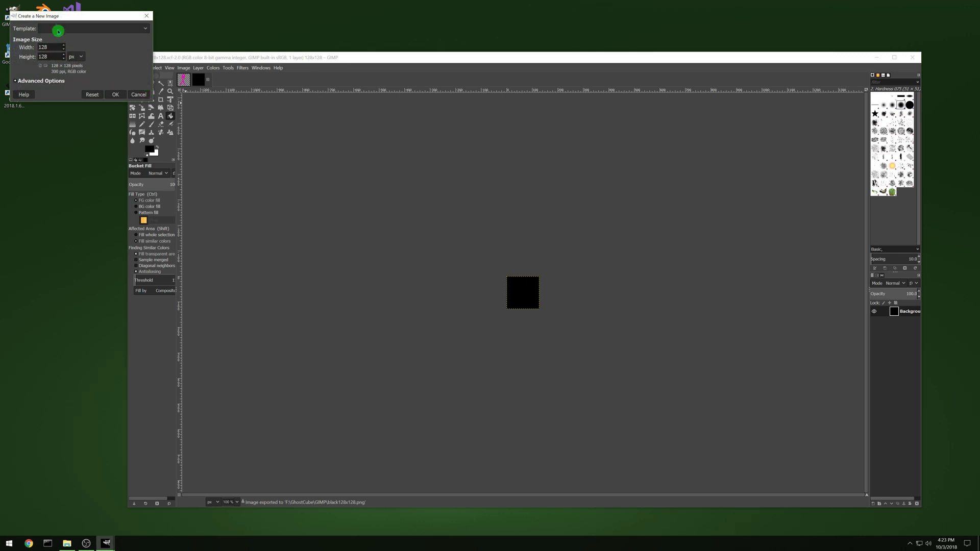
# - Create a 128x128 image and bucket-fill it with light grey foreground colour a8a8a8
pyautogui.click(115, 95)
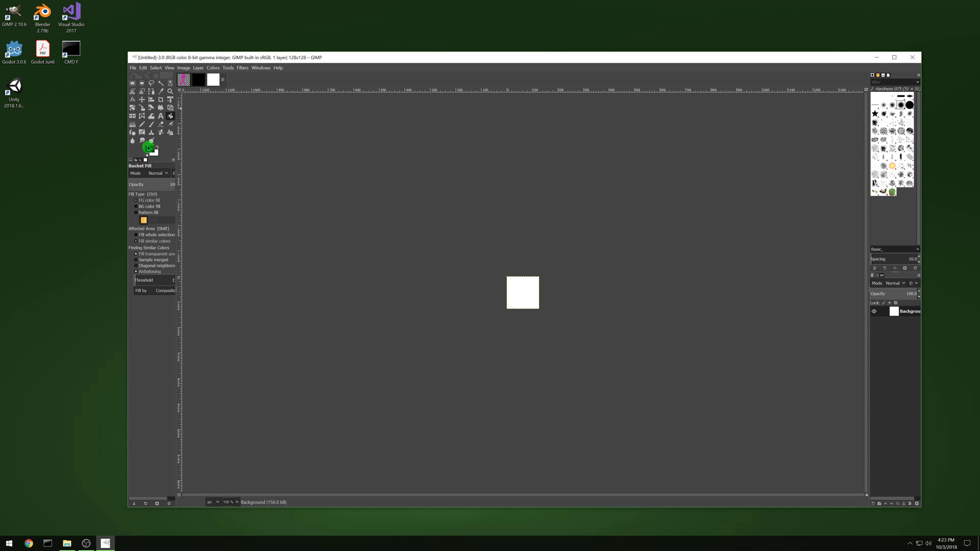
pyautogui.click(150, 150)
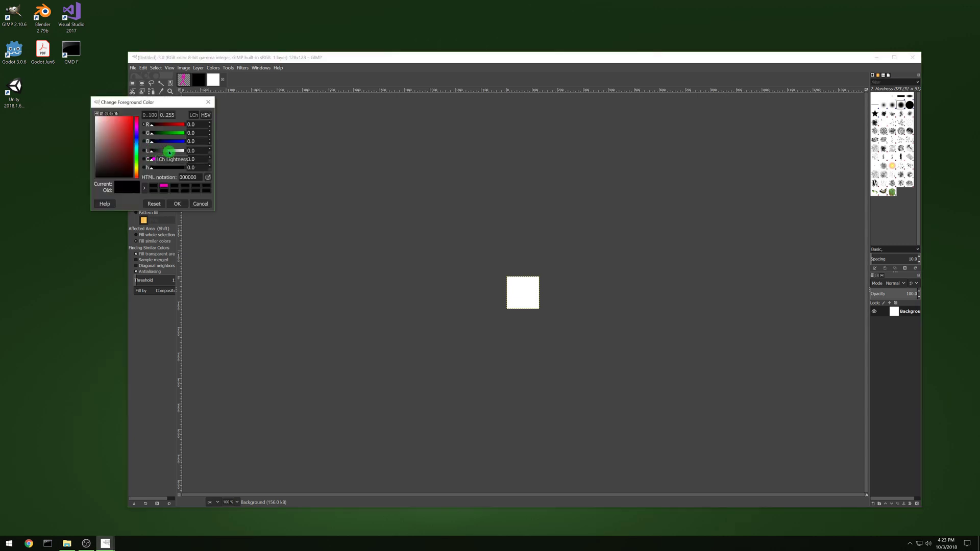
pyautogui.click(162, 152)
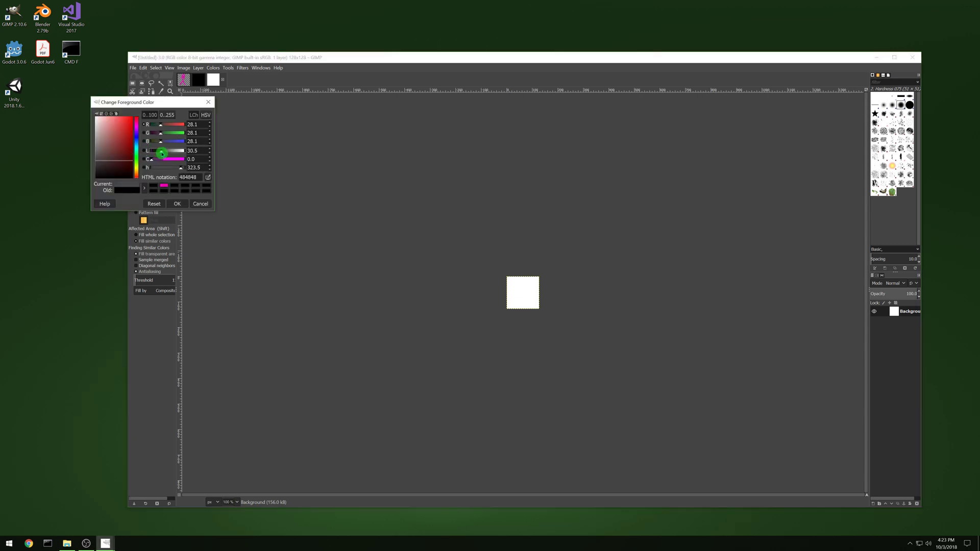
pyautogui.moveTo(162, 152); pyautogui.dragTo(174, 153)
pyautogui.click(177, 204)
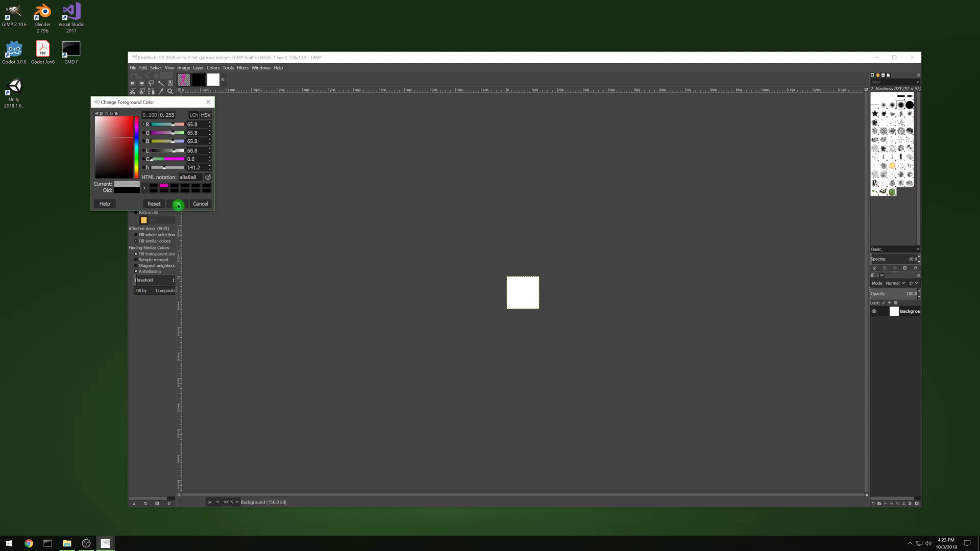
pyautogui.click(534, 291)
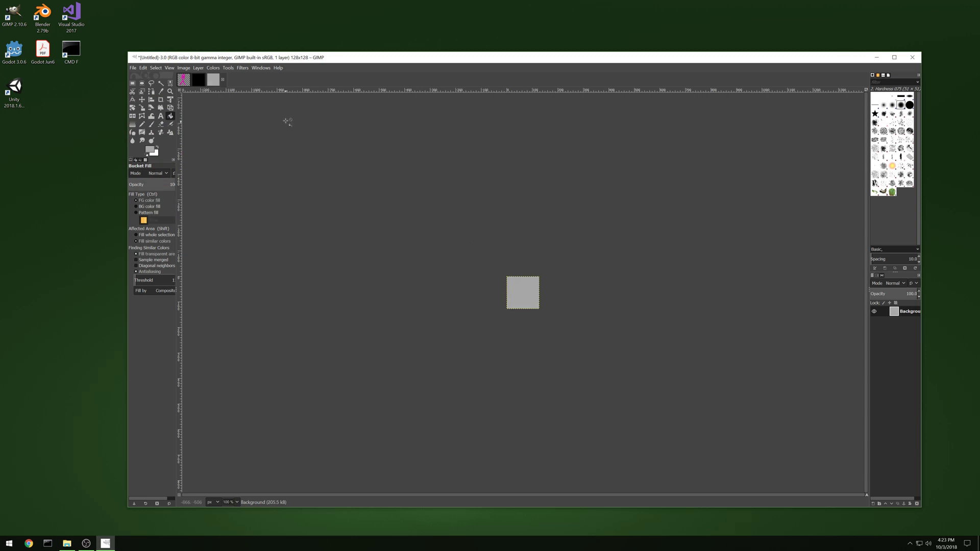
pyautogui.click(133, 68)
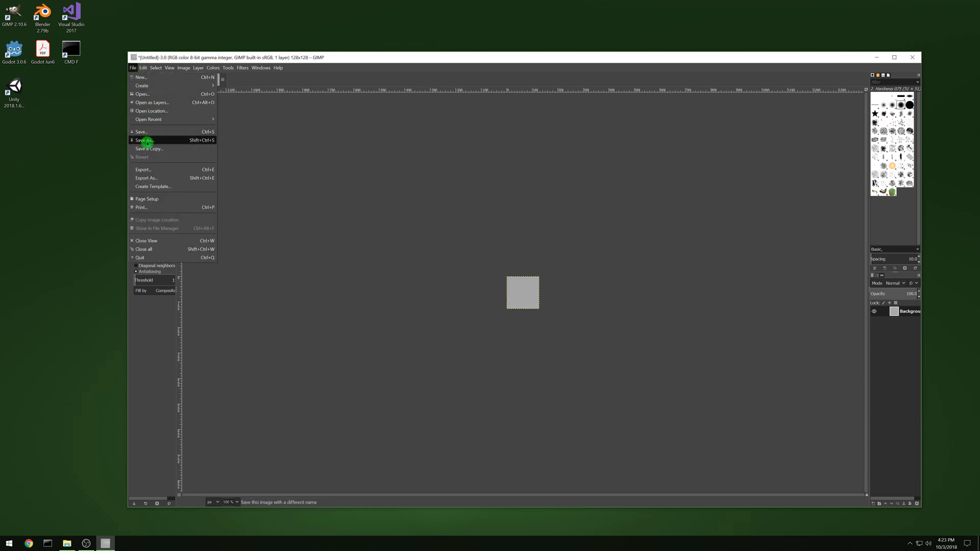
# - Save the grey image as light-grey128x128.xcf
pyautogui.click(145, 140)
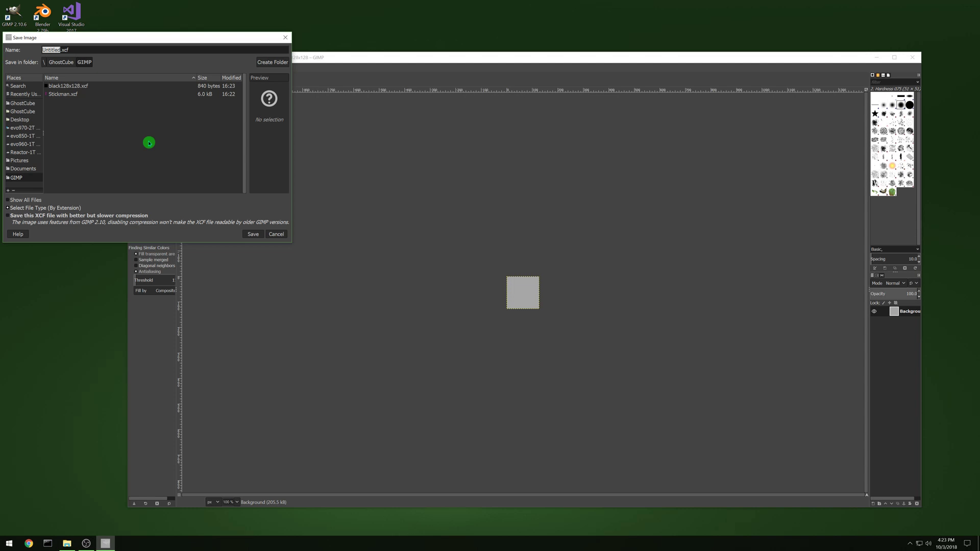
pyautogui.write('f')
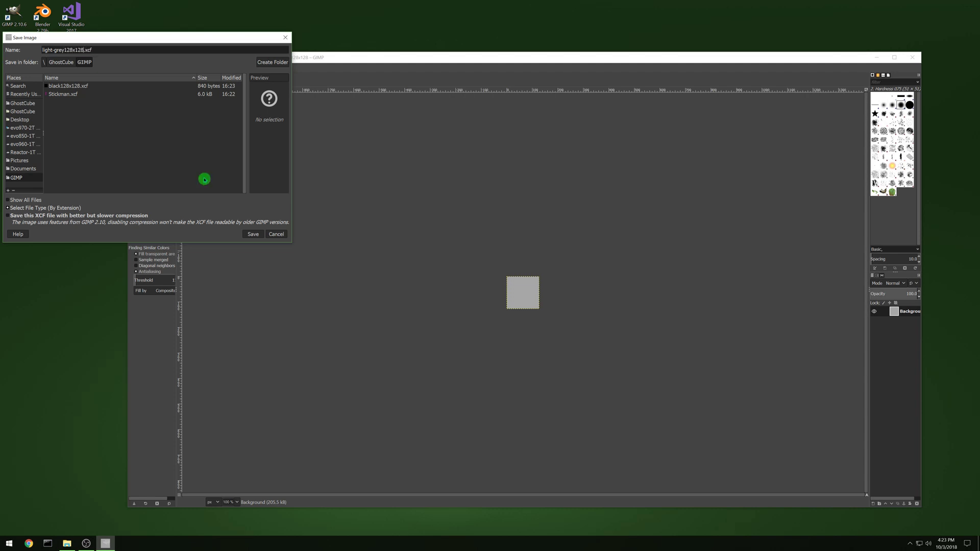
pyautogui.click(253, 235)
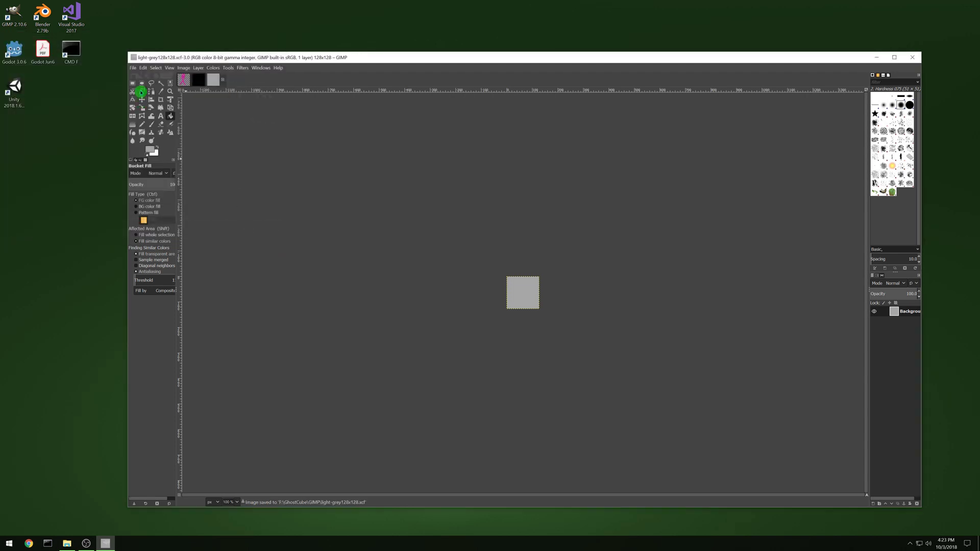
# - Export the grey image as light-grey128x128.png
pyautogui.click(133, 67)
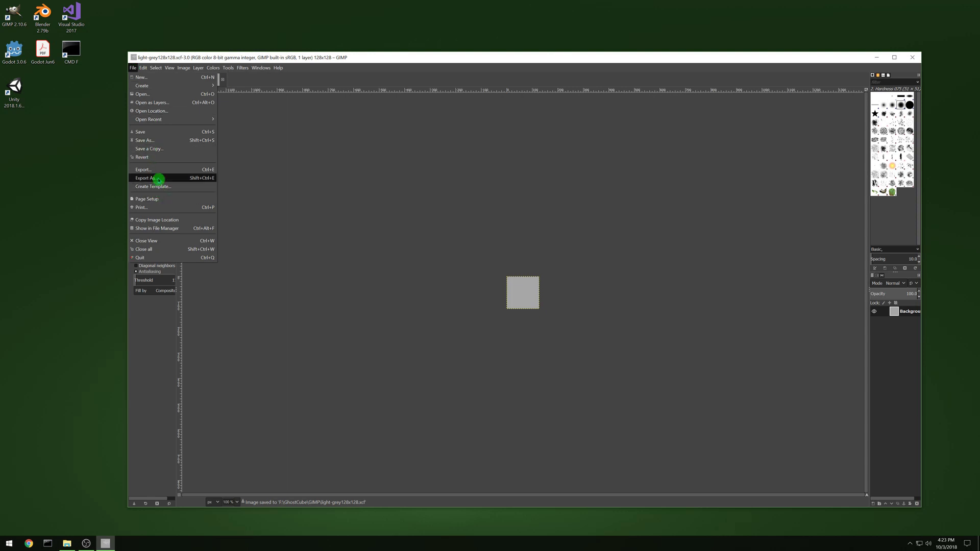
pyautogui.click(156, 178)
pyautogui.click(270, 281)
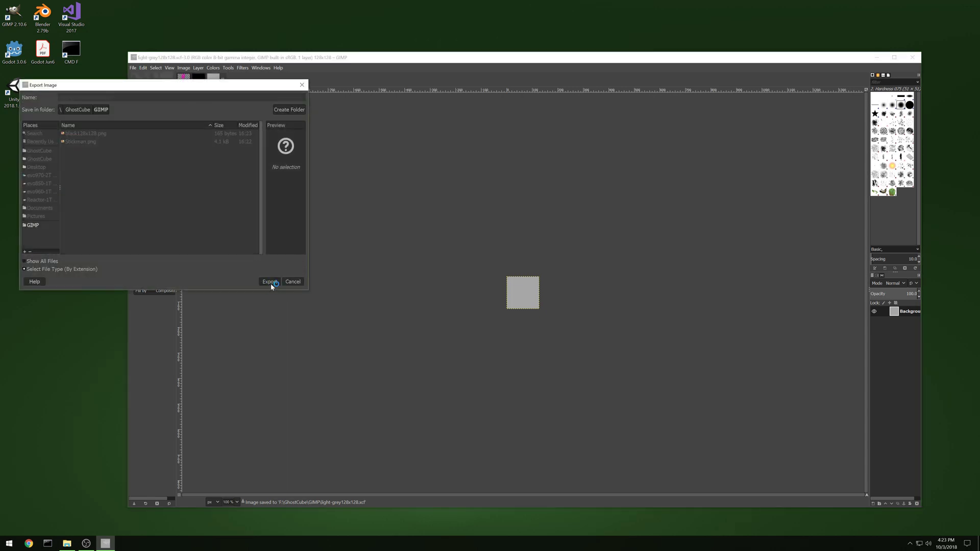
# - Finish the PNG export with default options and create another 128x128 image
pyautogui.click(504, 338)
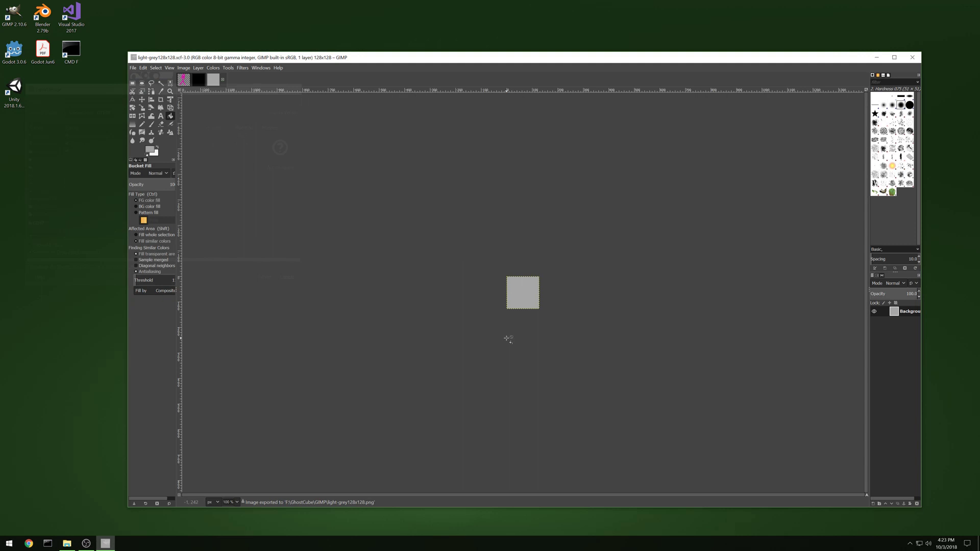
pyautogui.click(146, 76)
pyautogui.click(133, 67)
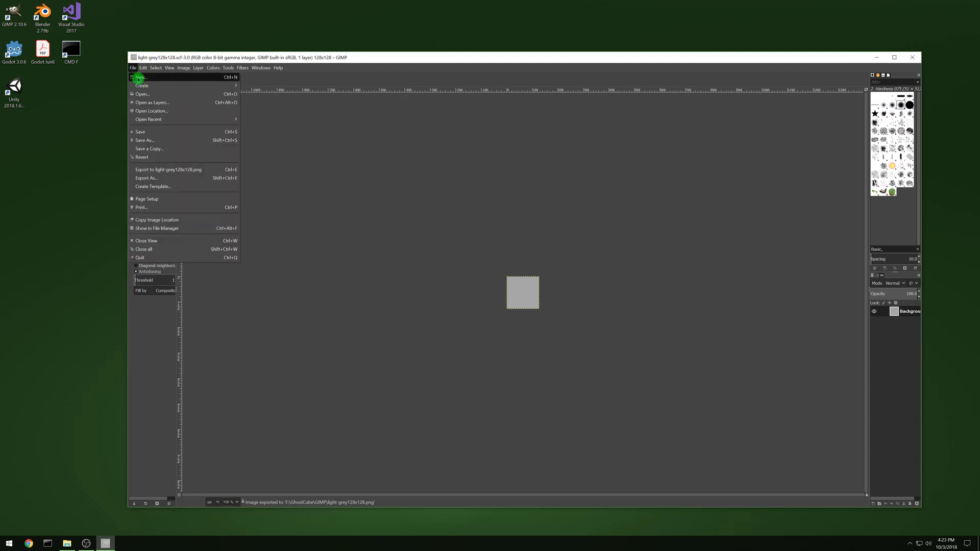
pyautogui.click(136, 76)
pyautogui.click(116, 95)
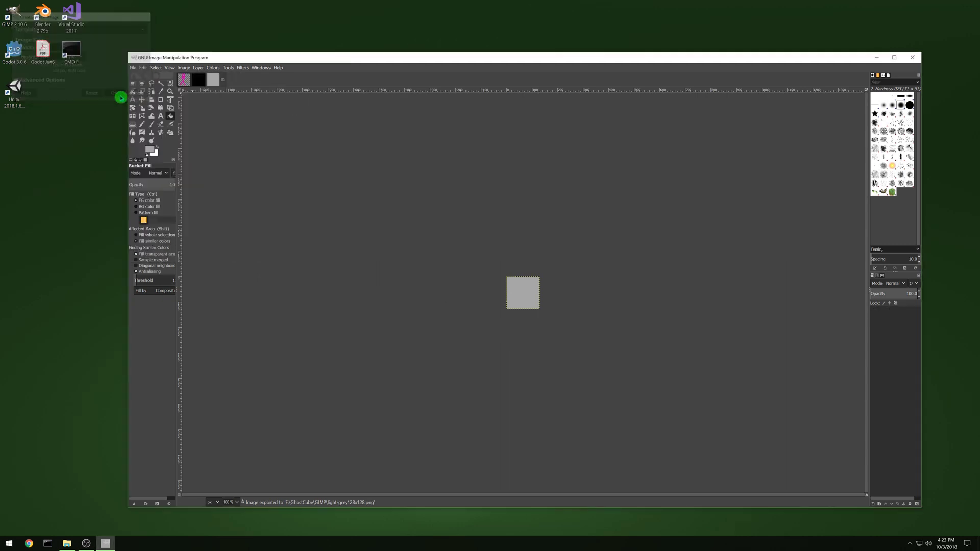
# - Set the foreground colour to pure red ff0000 and bucket-fill the canvas
pyautogui.click(150, 150)
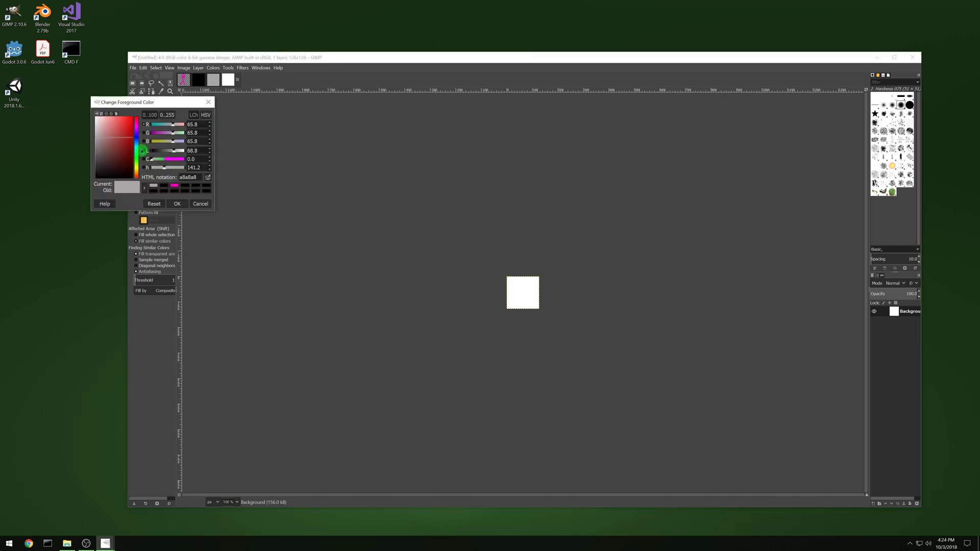
pyautogui.click(135, 115)
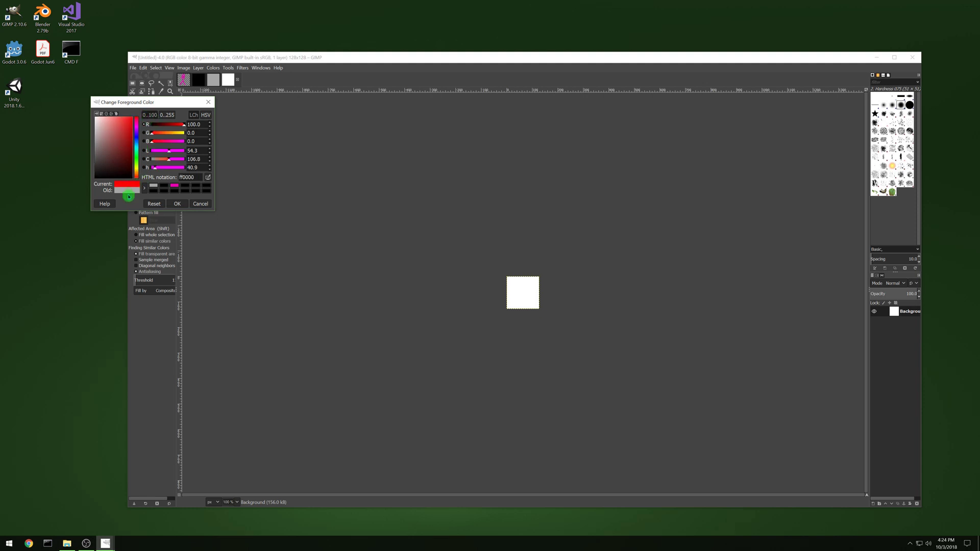
pyautogui.click(177, 204)
pyautogui.click(521, 292)
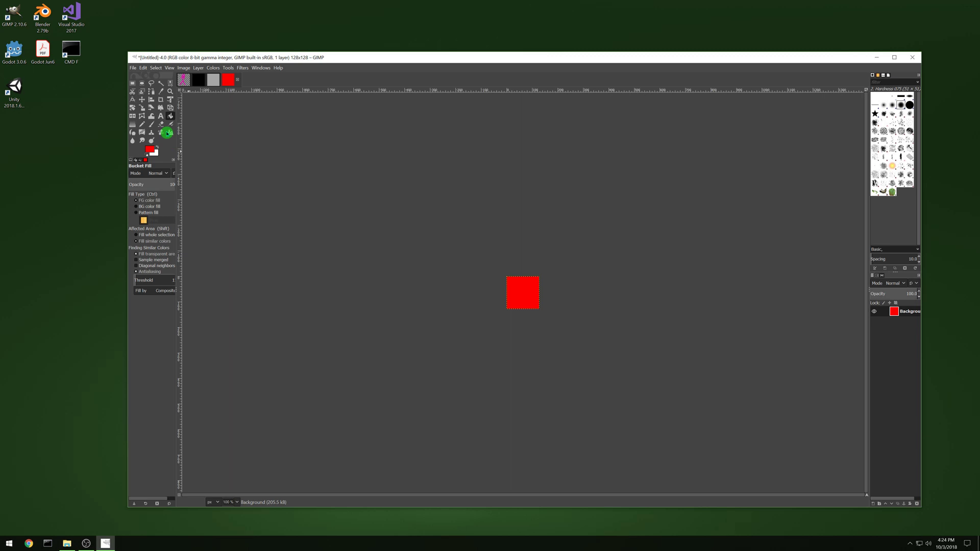
pyautogui.click(133, 68)
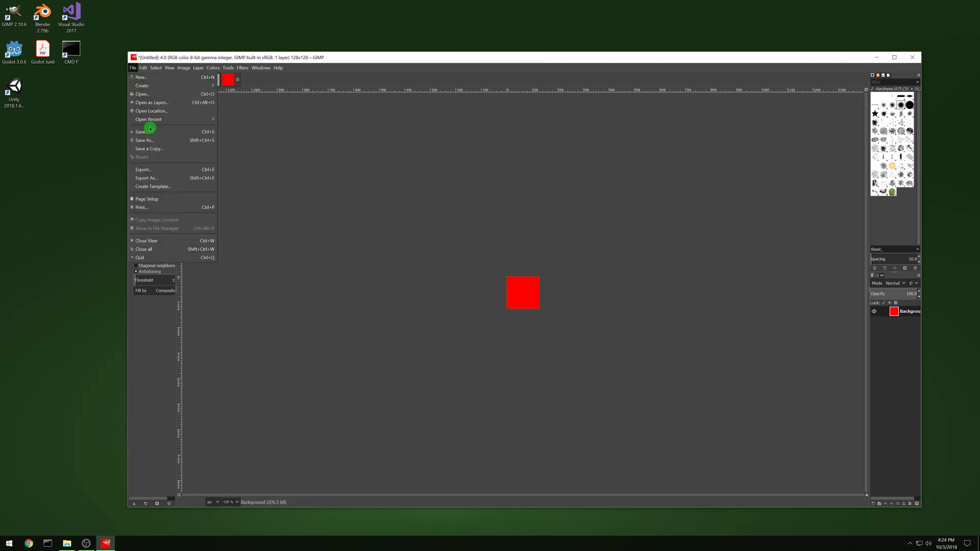
# - Save the red image as red128x128.xcf
pyautogui.click(153, 143)
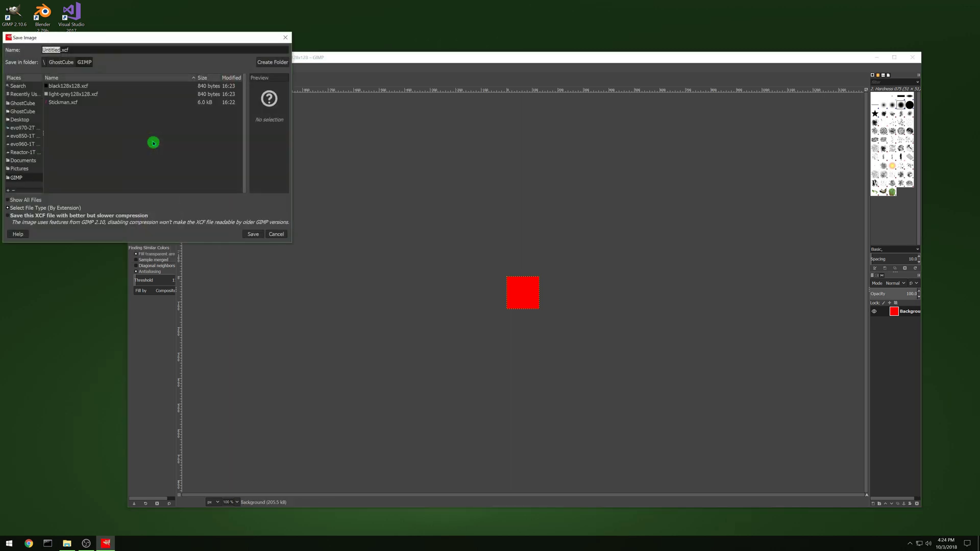
pyautogui.write('red128x128')
pyautogui.click(251, 234)
# - Export the red block as red128x128.png with default PNG settings
pyautogui.click(133, 68)
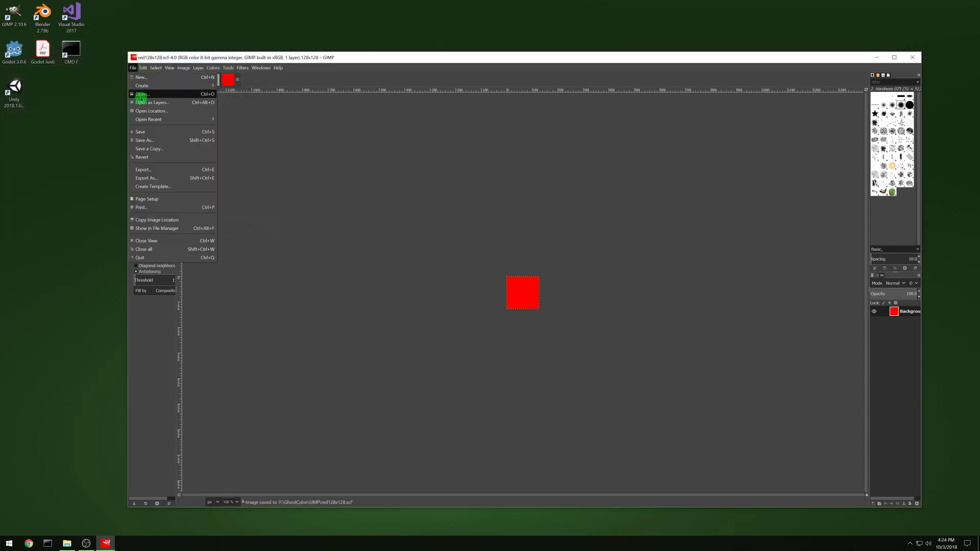
pyautogui.click(153, 178)
pyautogui.click(269, 281)
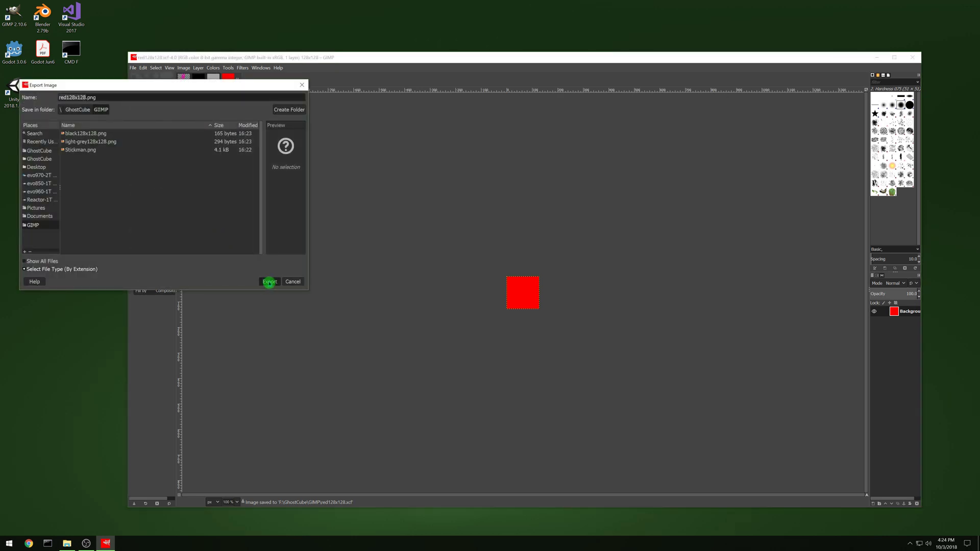
pyautogui.click(508, 339)
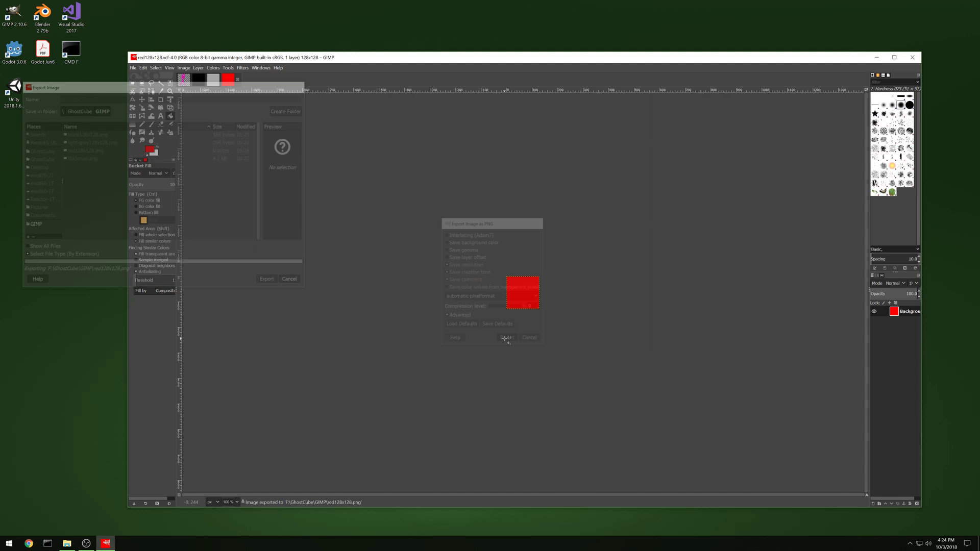
pyautogui.click(133, 68)
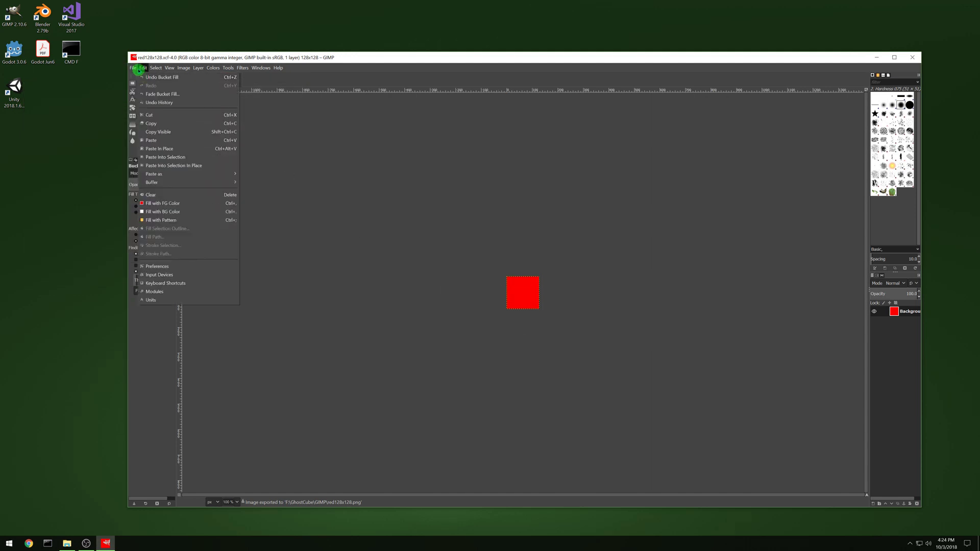
# - Make a new 128x128 image, mix a full red-and-green yellow foreground, and bucket-fill it
pyautogui.click(137, 77)
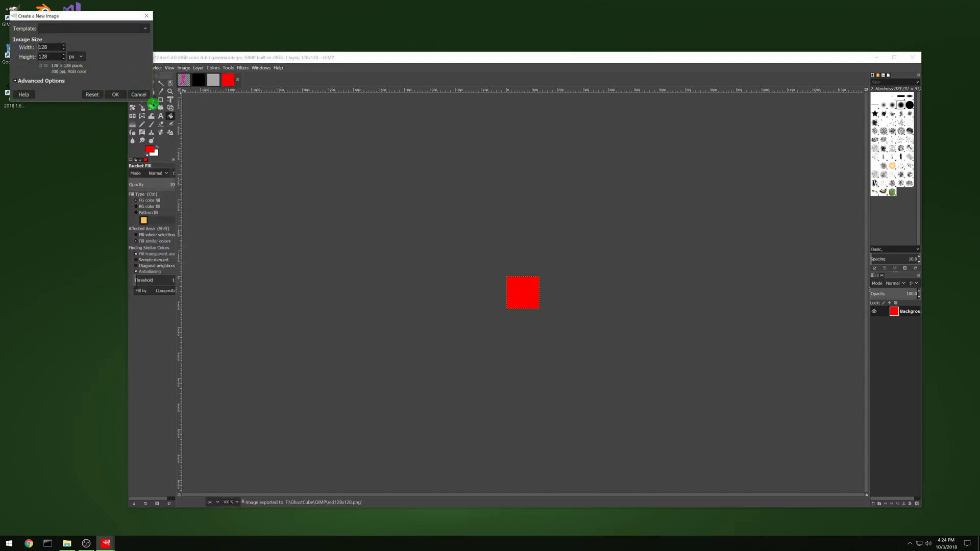
pyautogui.click(124, 100)
pyautogui.click(150, 149)
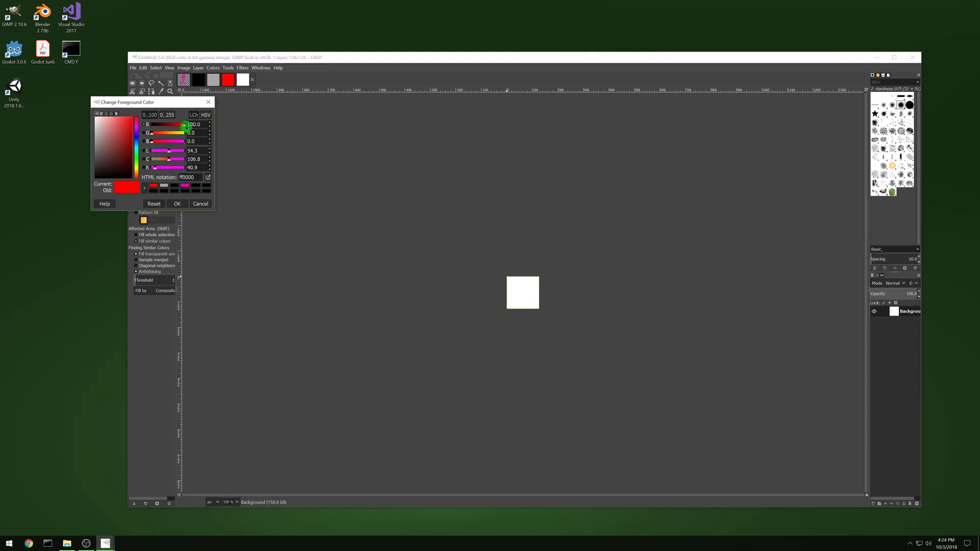
pyautogui.moveTo(181, 125); pyautogui.dragTo(144, 125)
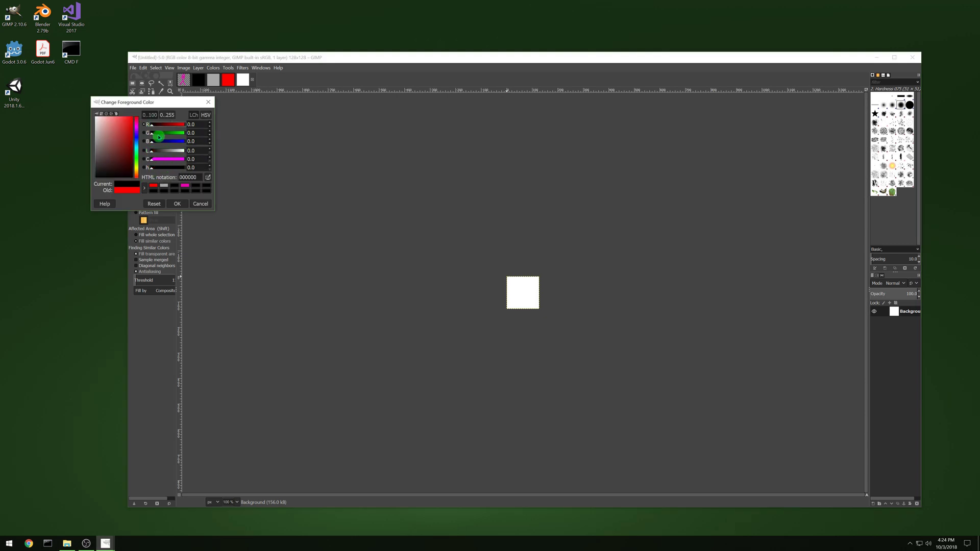
pyautogui.moveTo(152, 132); pyautogui.dragTo(199, 133)
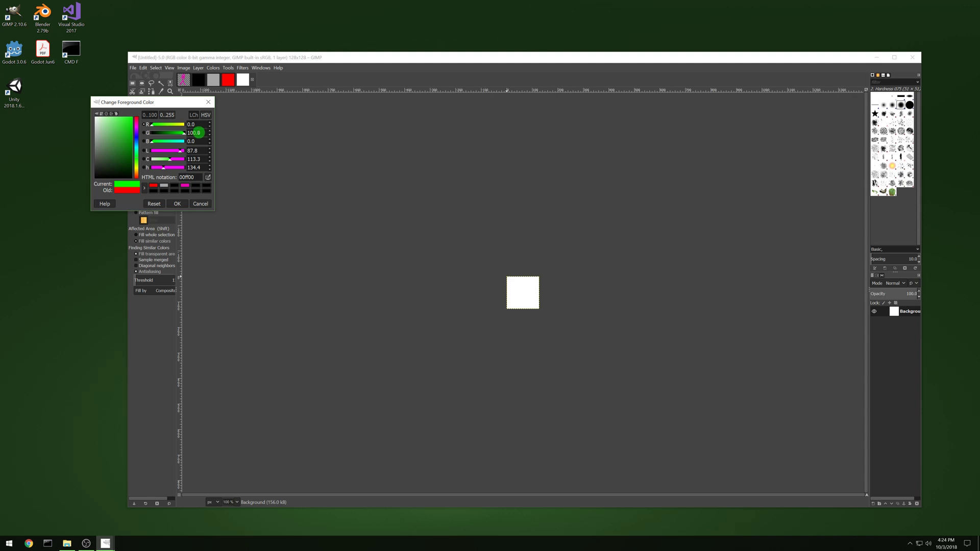
pyautogui.click(137, 168)
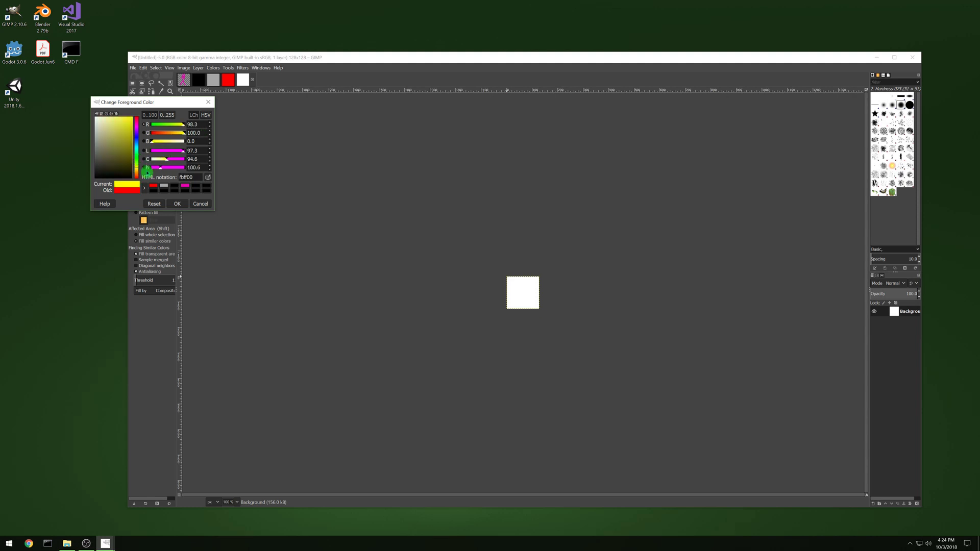
pyautogui.click(183, 124)
pyautogui.click(184, 150)
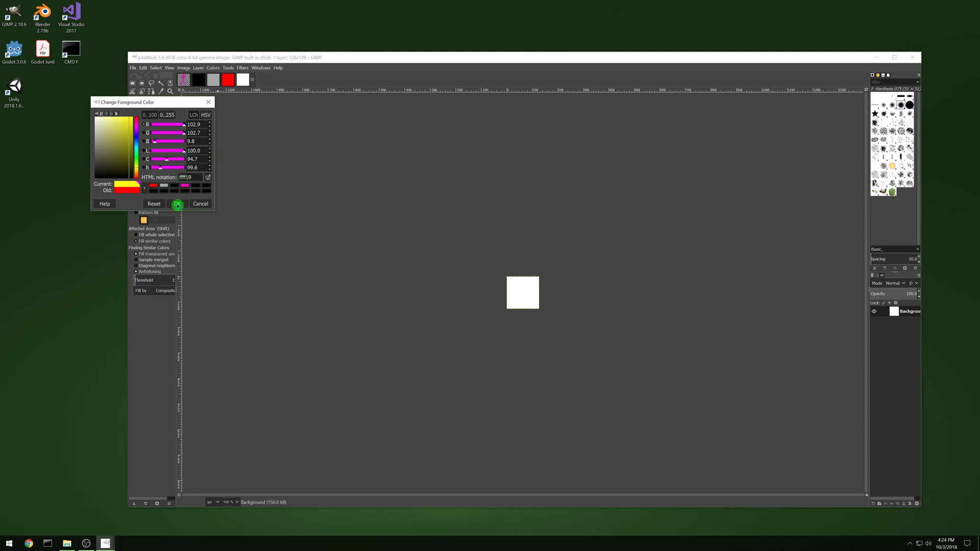
pyautogui.click(177, 204)
pyautogui.click(517, 291)
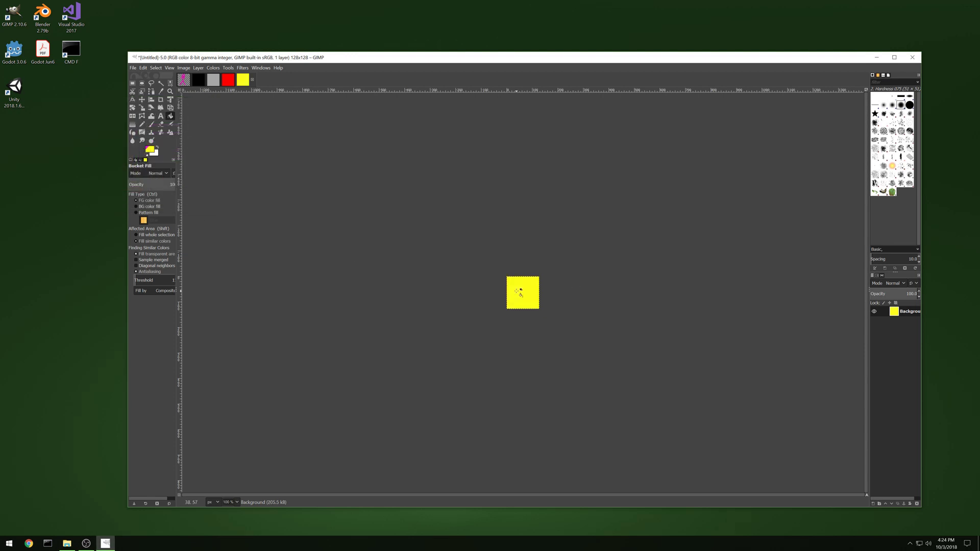
pyautogui.click(133, 68)
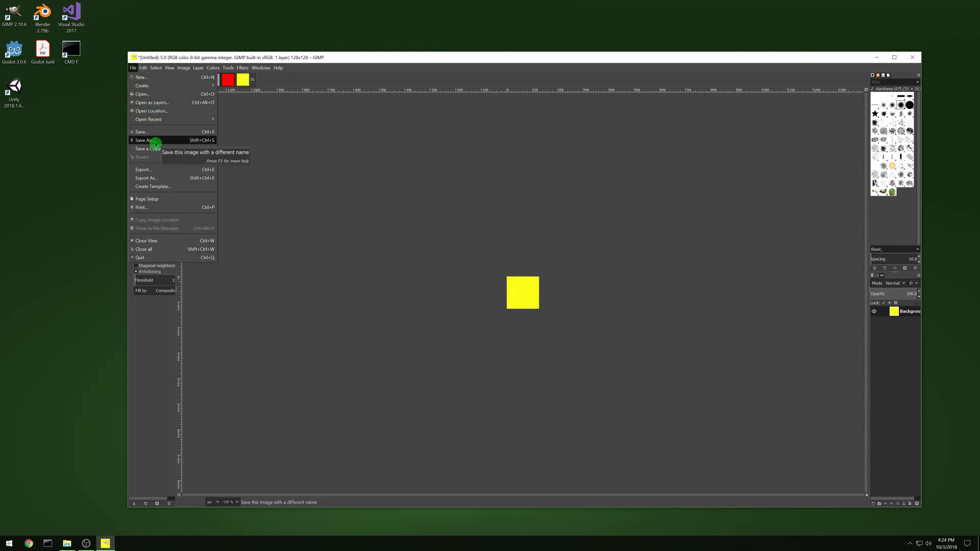
# - Set the foreground colour's HTML notation to ffff00 so it is exactly pure yellow
pyautogui.click(318, 94)
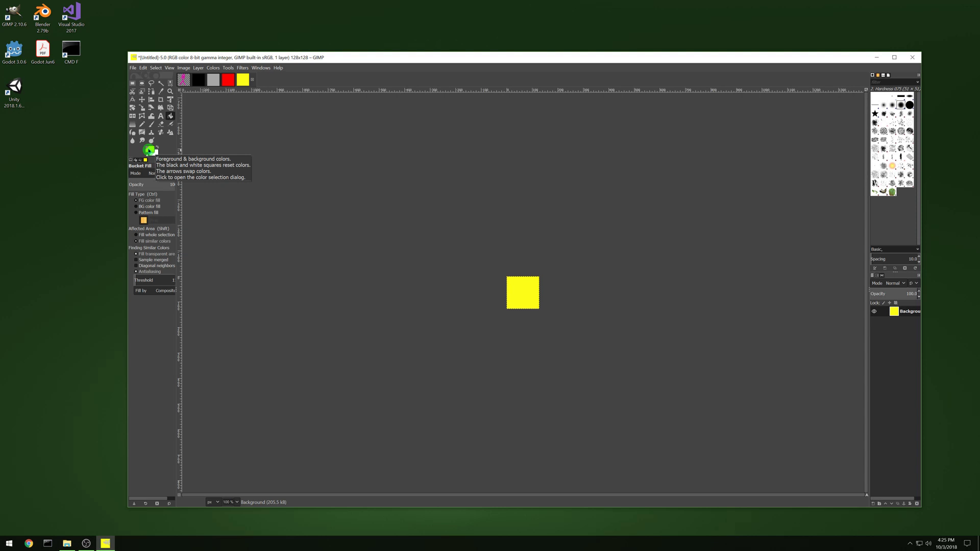
pyautogui.click(136, 68)
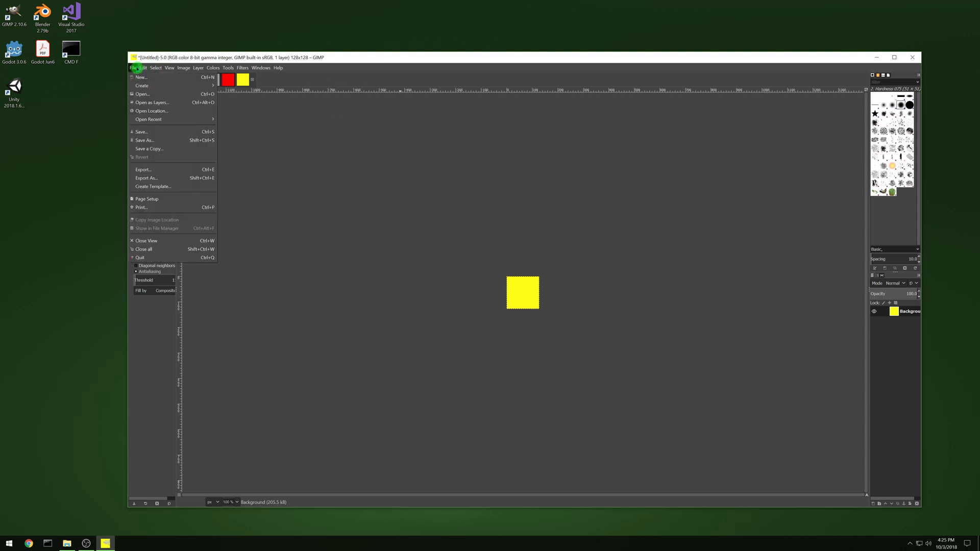
pyautogui.click(317, 61)
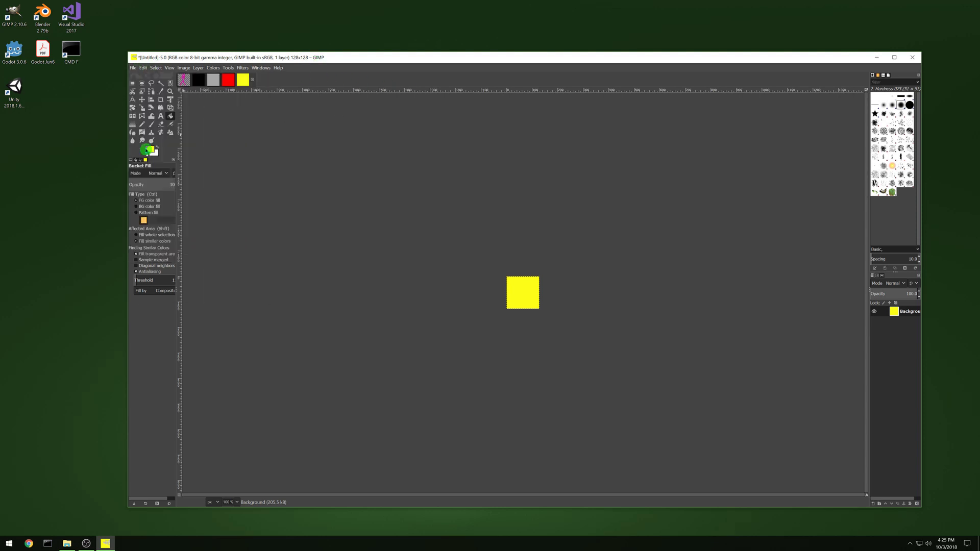
pyautogui.click(148, 149)
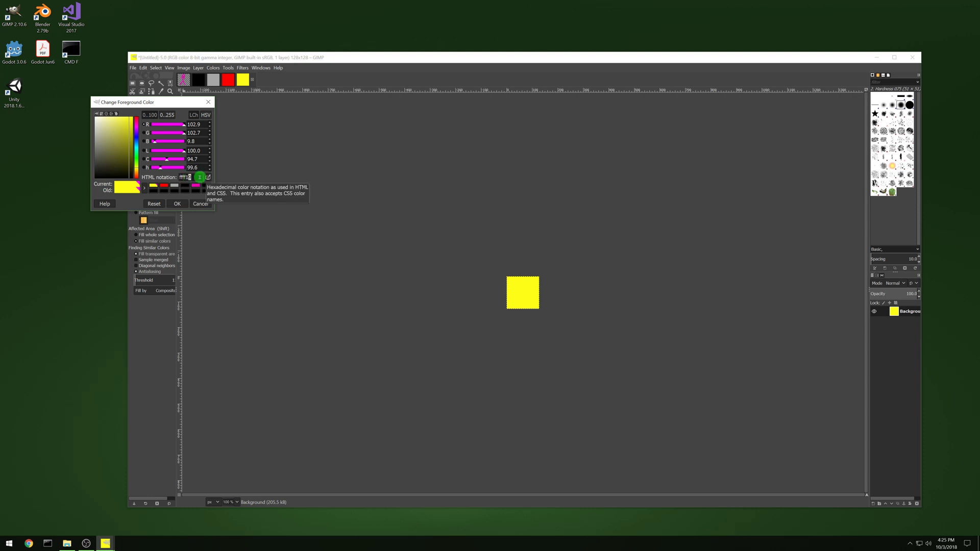
pyautogui.write('00')
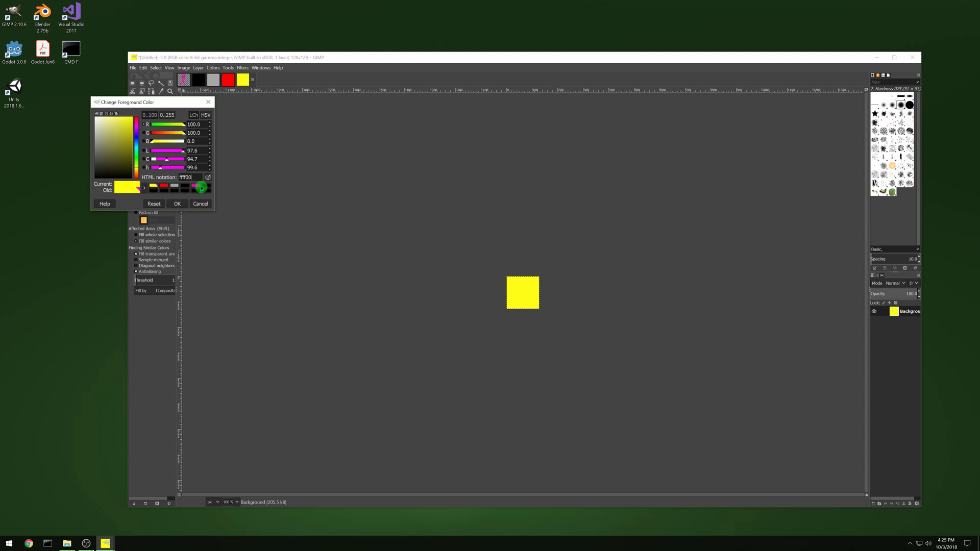
pyautogui.click(179, 204)
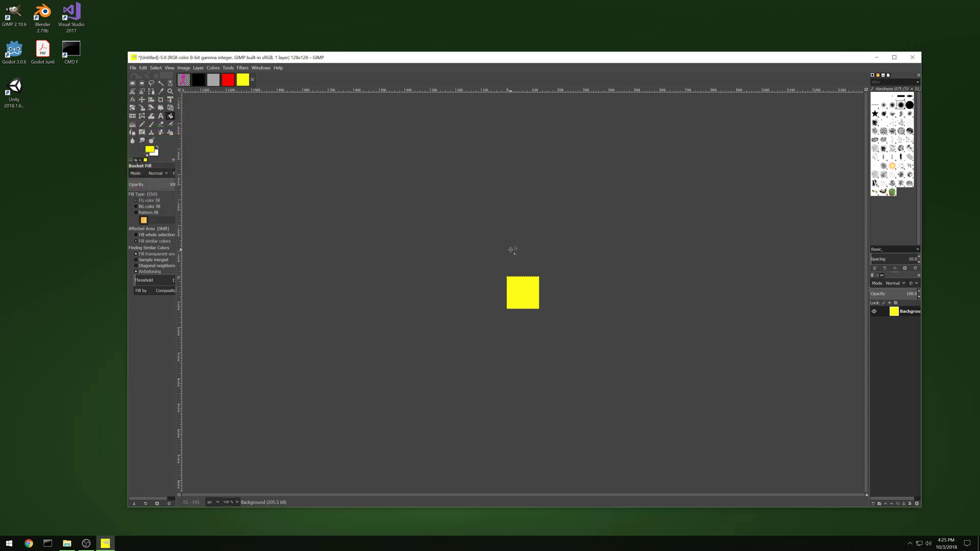
pyautogui.click(133, 68)
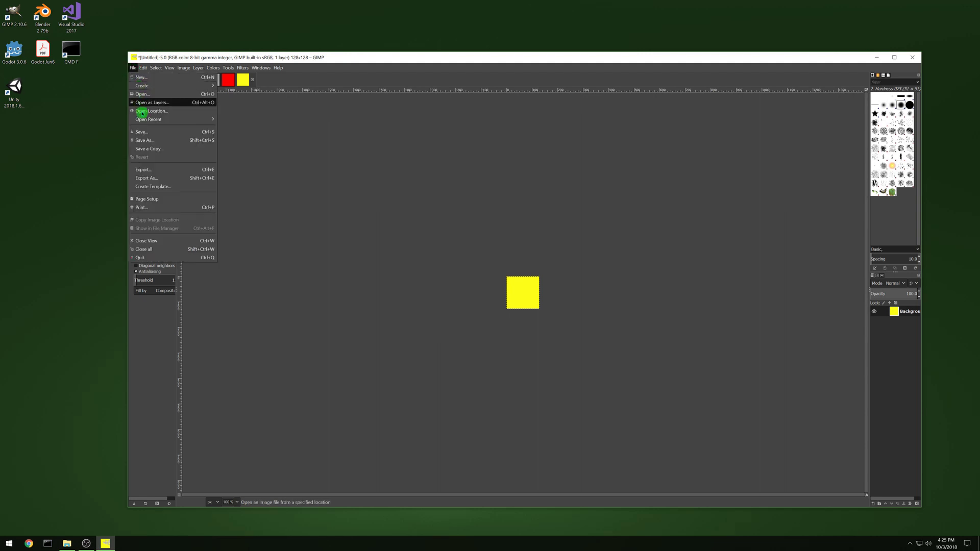
# - Save the yellow image as yellow128x128.xcf
pyautogui.click(149, 140)
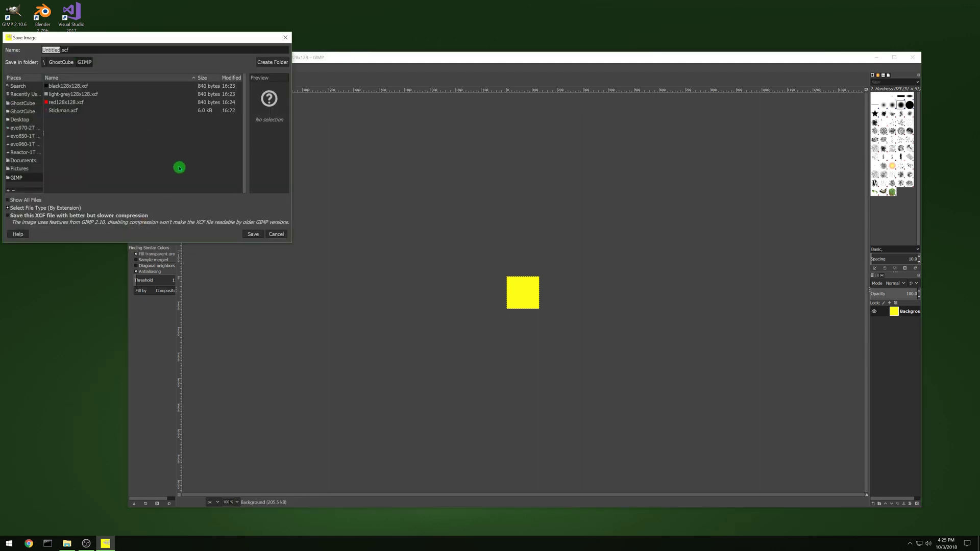
pyautogui.write('yellow128x128')
pyautogui.click(254, 235)
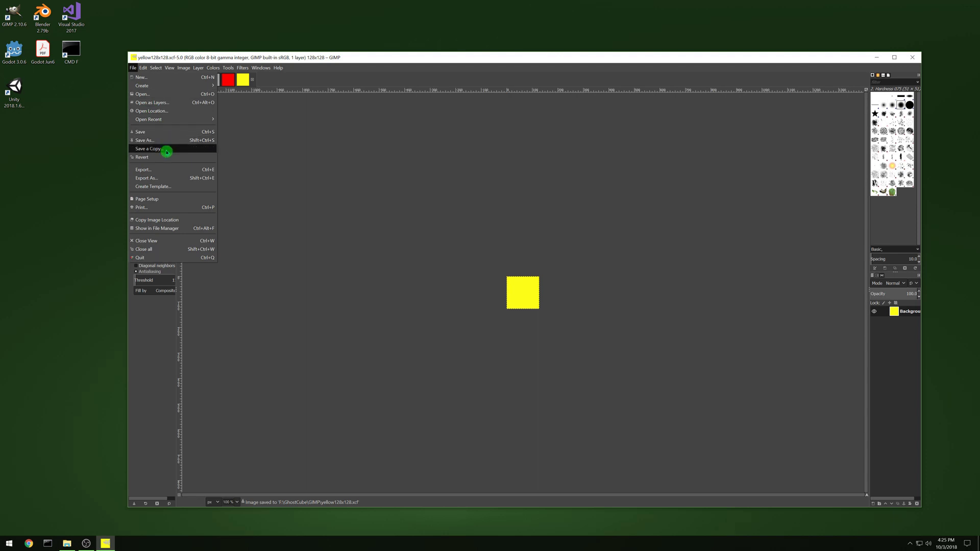
# - Export it as yellow128x128.png with default PNG settings
pyautogui.click(163, 179)
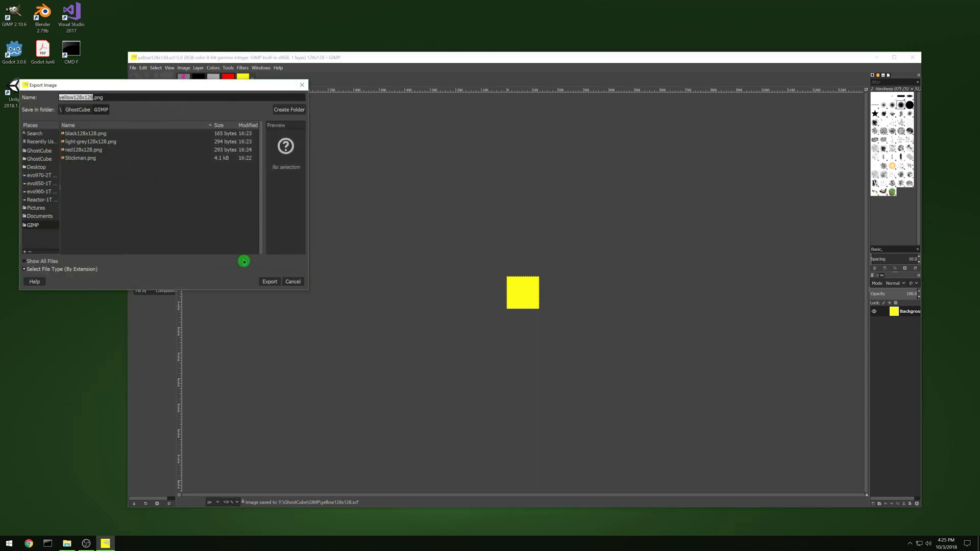
pyautogui.click(272, 281)
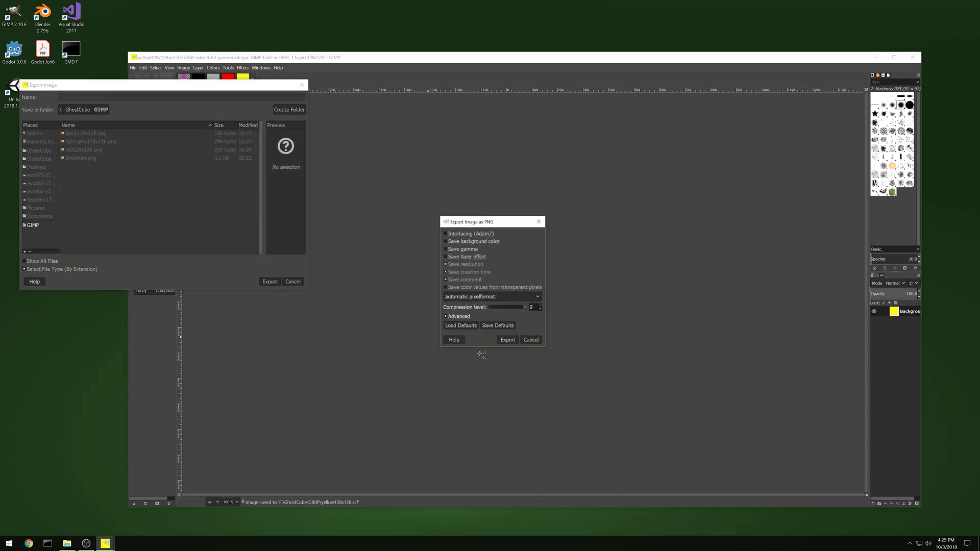
pyautogui.click(507, 345)
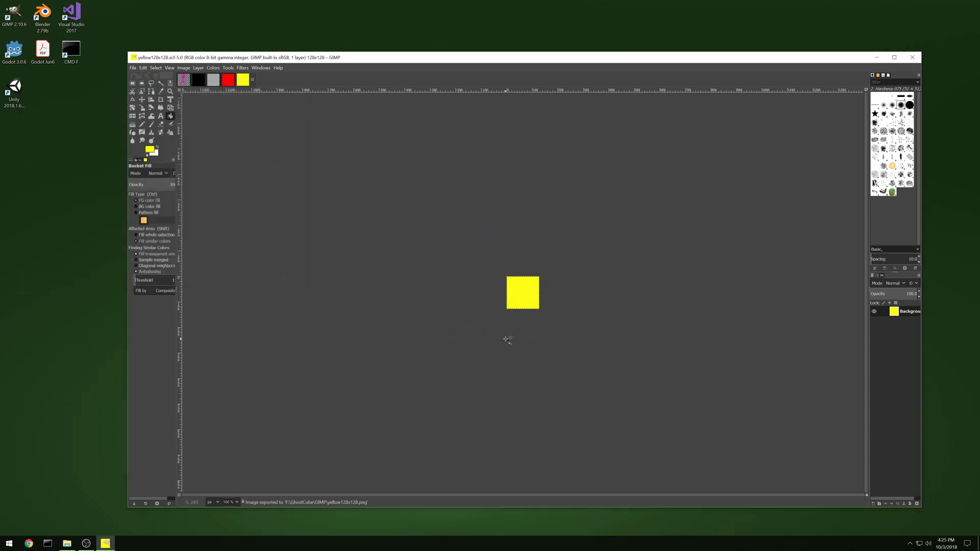